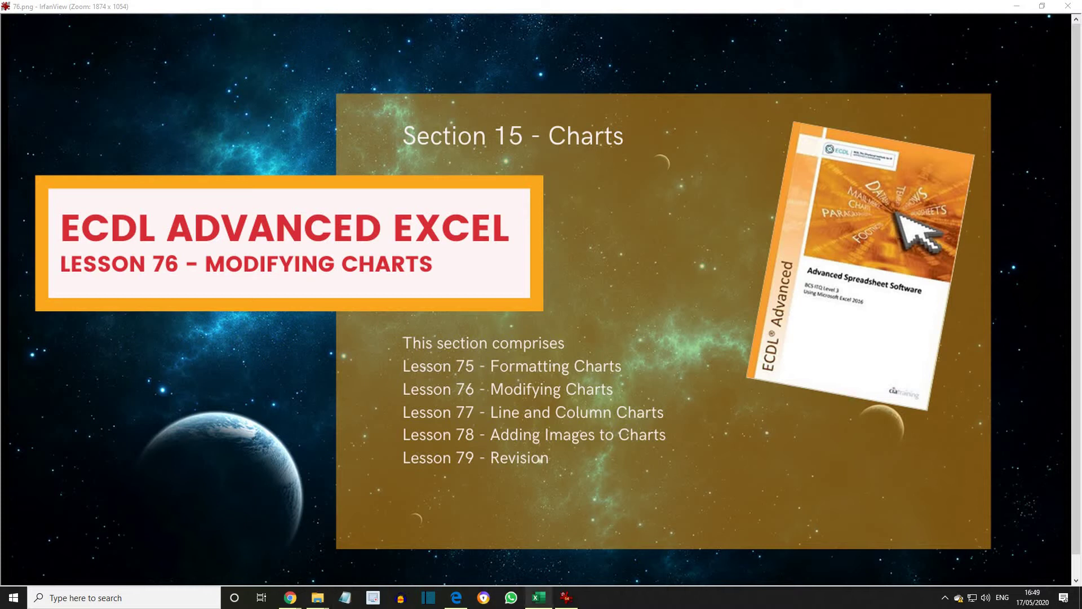
- Switch to Excel and change the Turnover v Spending chart on the TvS Chart sheet to a Clustered Column chart
click(539, 602)
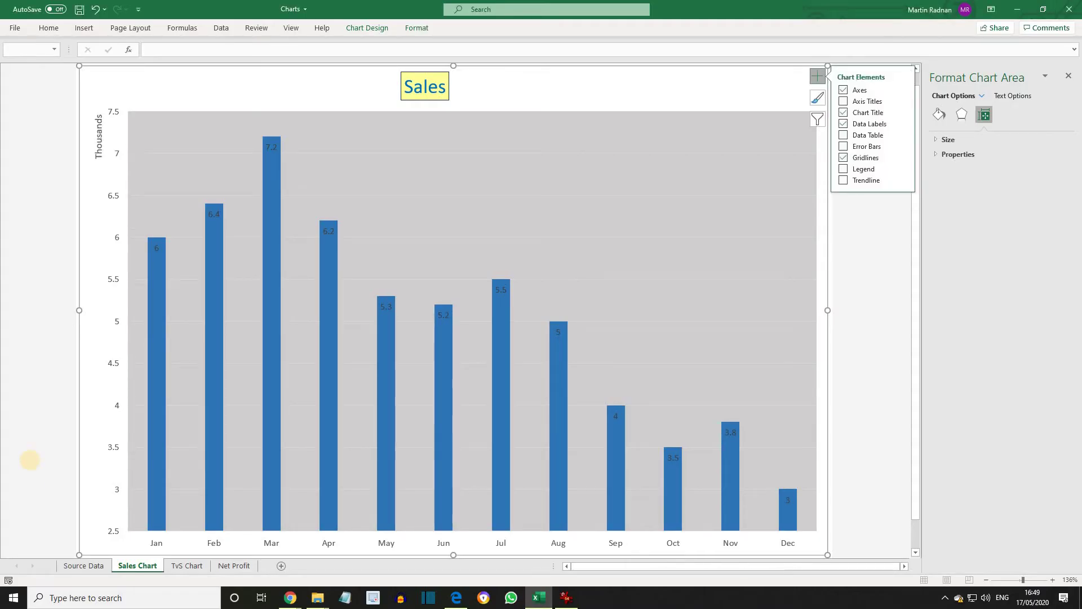
click(192, 569)
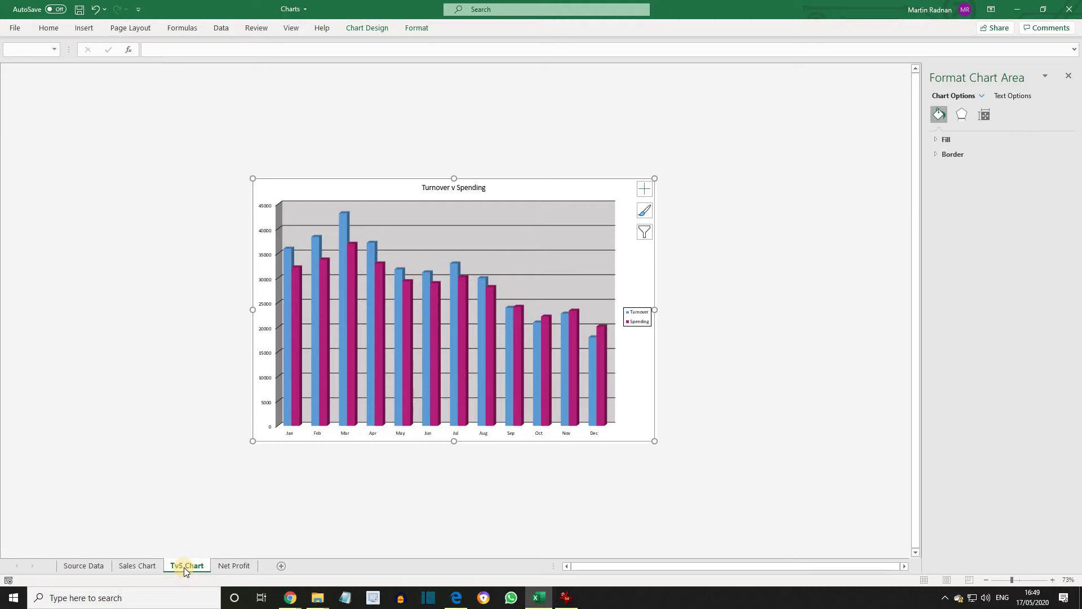
click(362, 188)
click(366, 29)
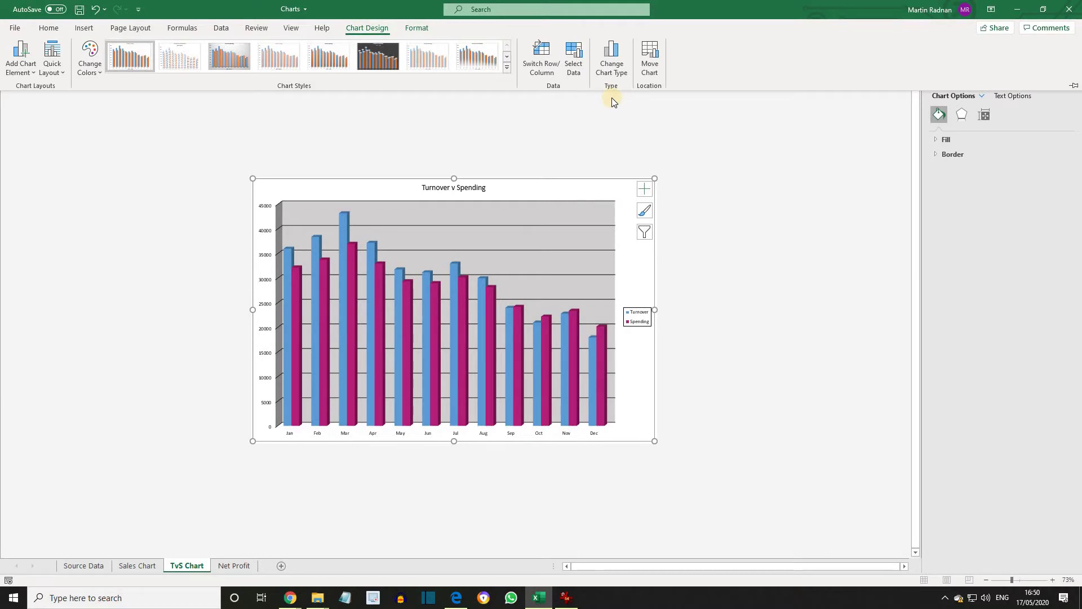
click(614, 69)
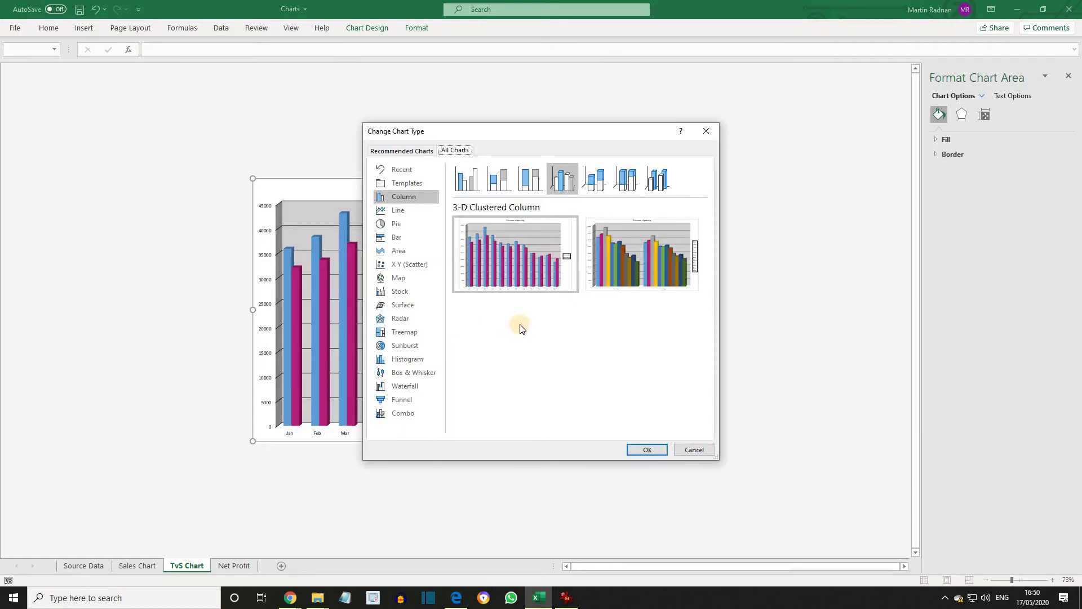
click(564, 186)
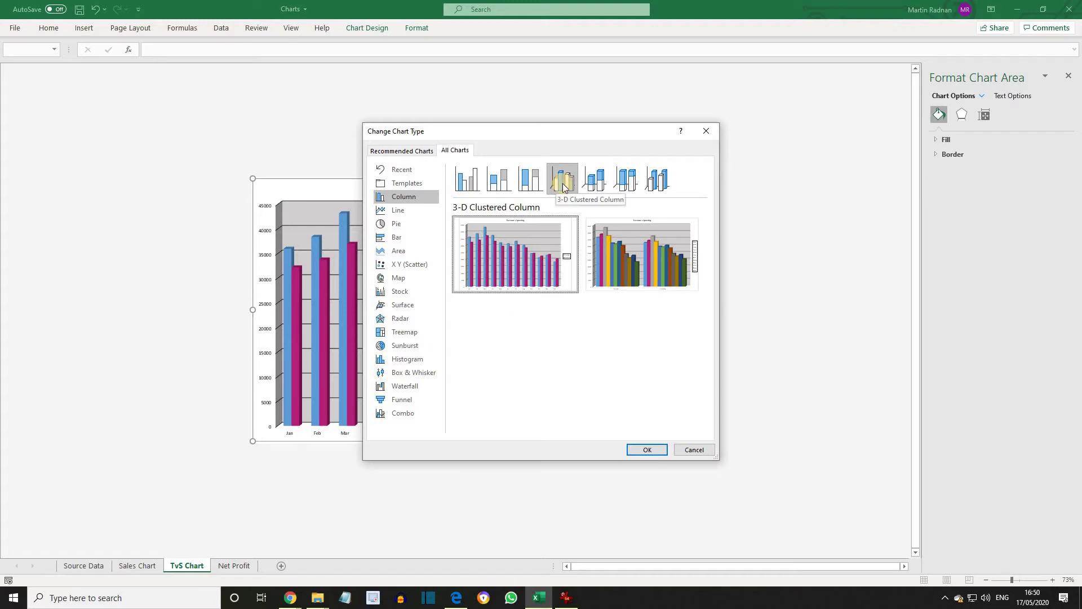
click(468, 180)
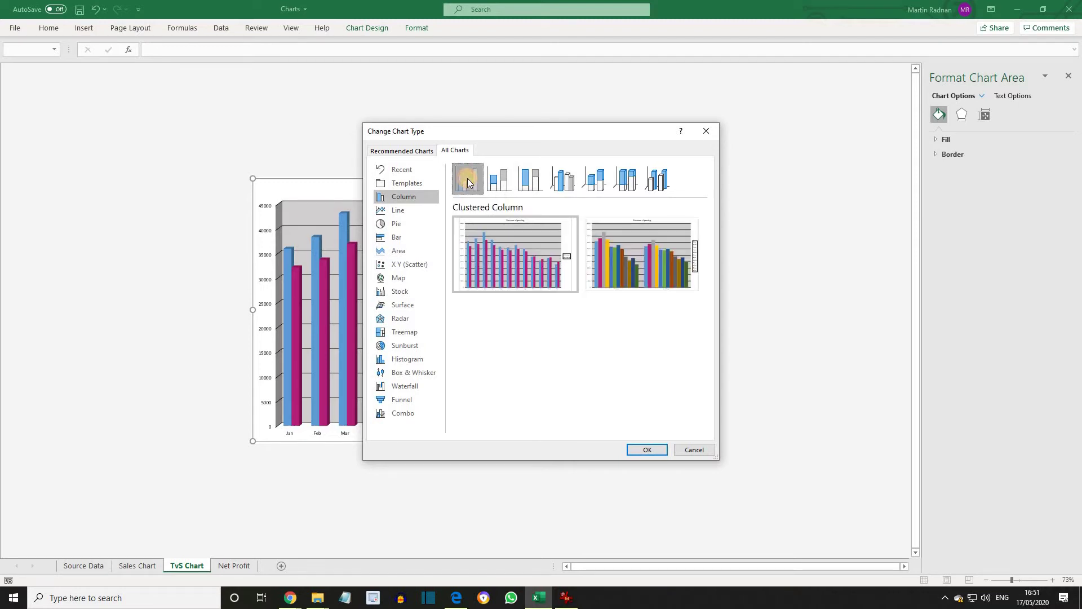
click(645, 450)
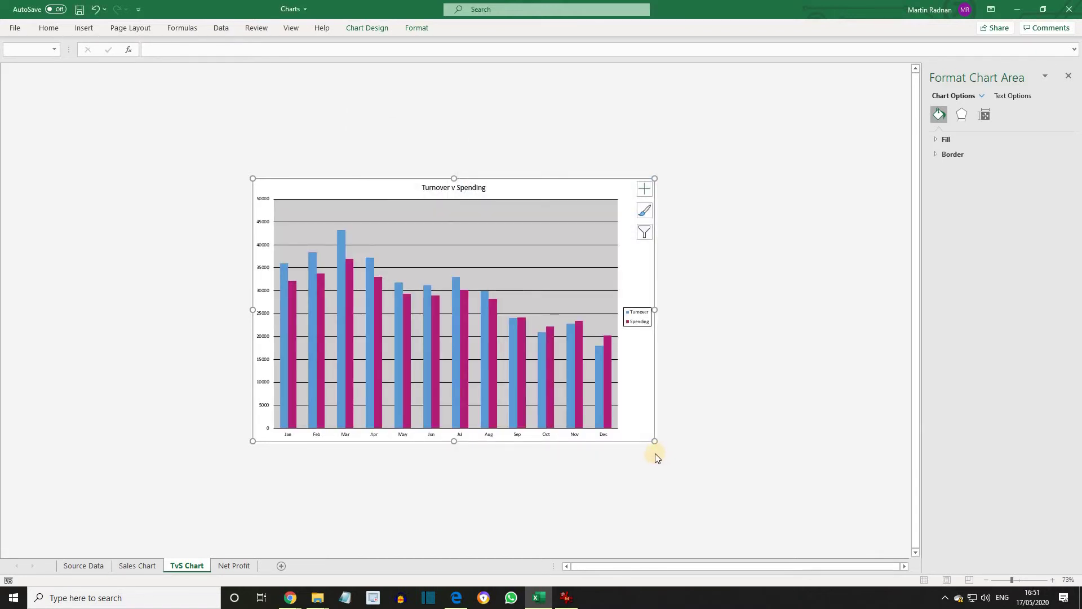
- Change only the Turnover series in the chart to the Line with Markers chart type
click(284, 277)
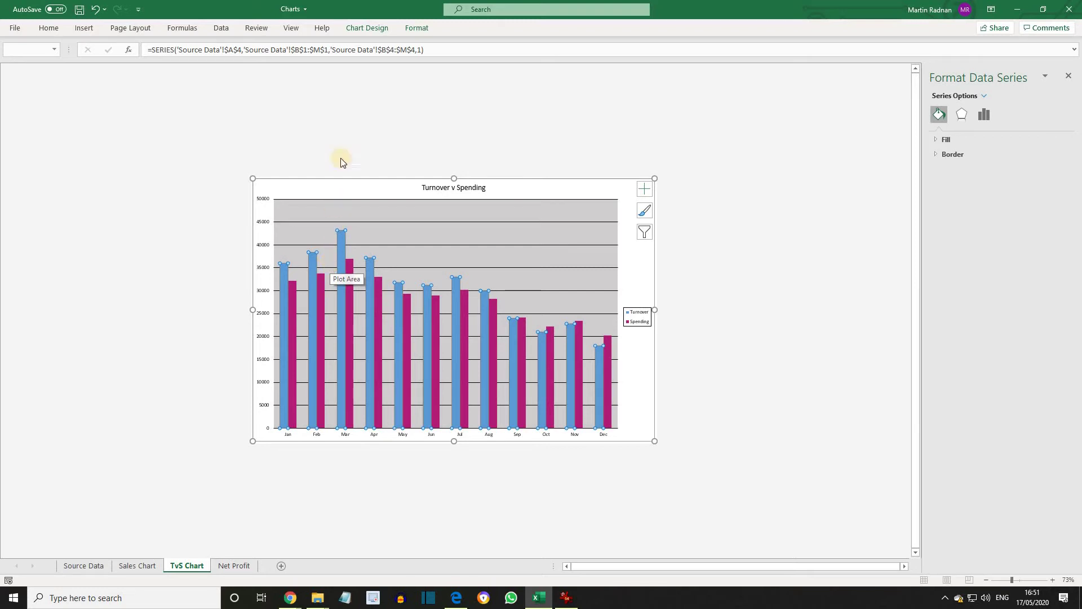
click(364, 31)
click(608, 71)
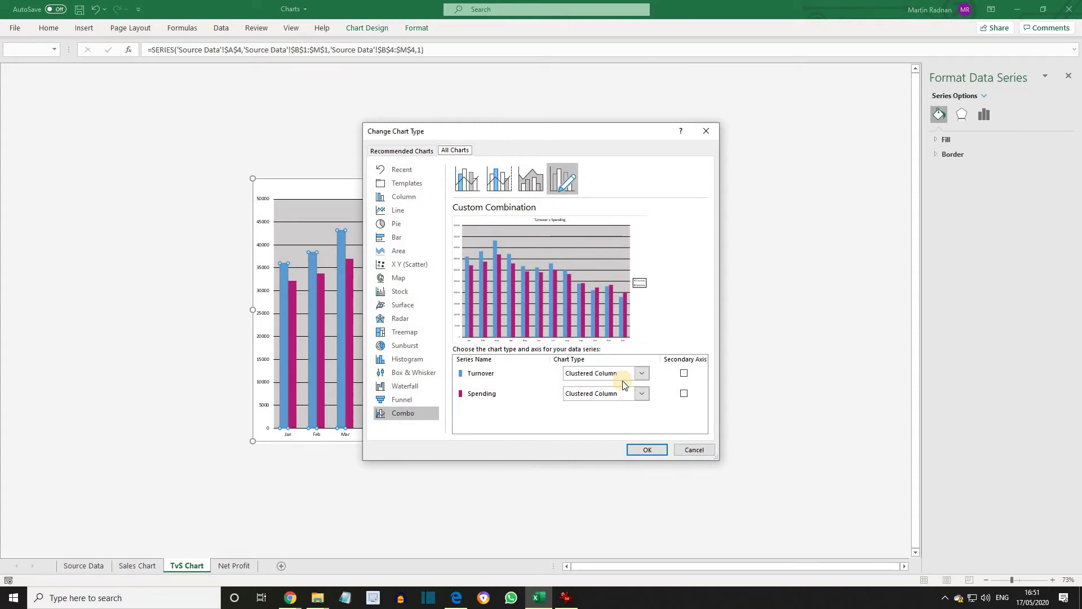
click(642, 374)
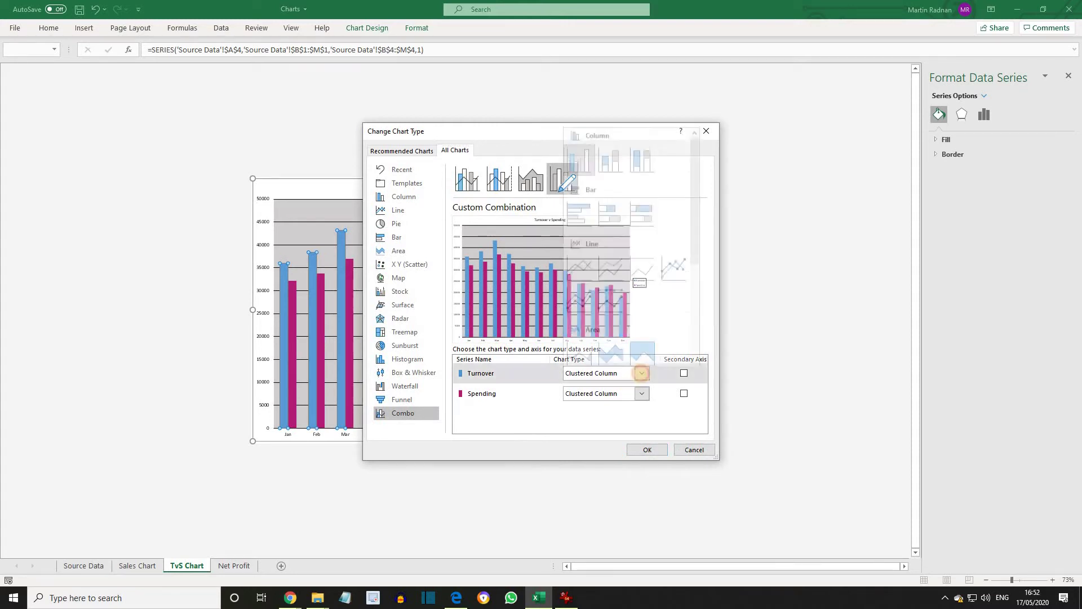
click(677, 261)
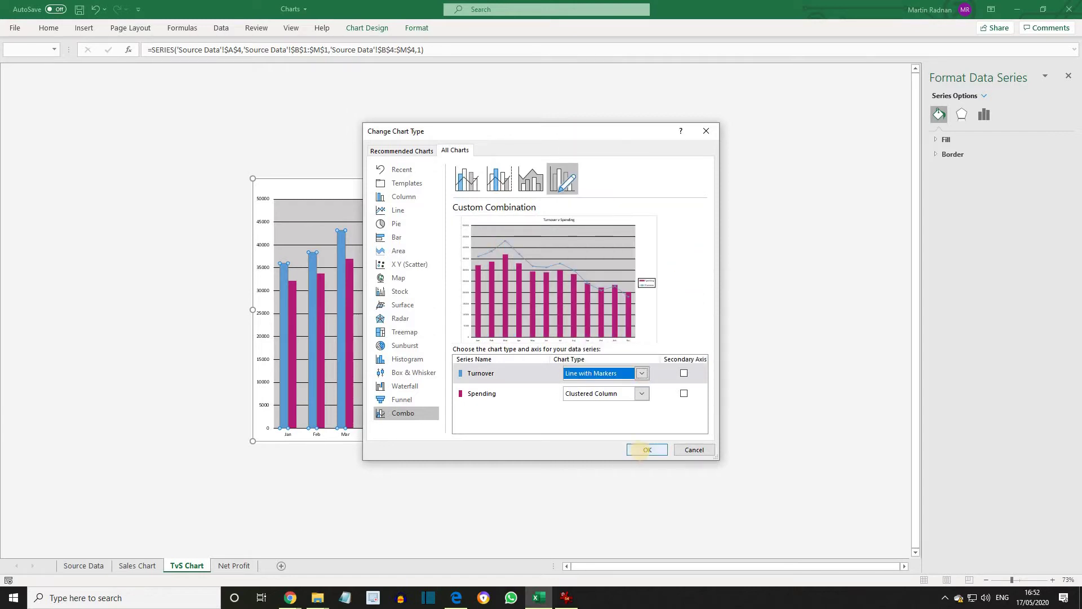
click(647, 449)
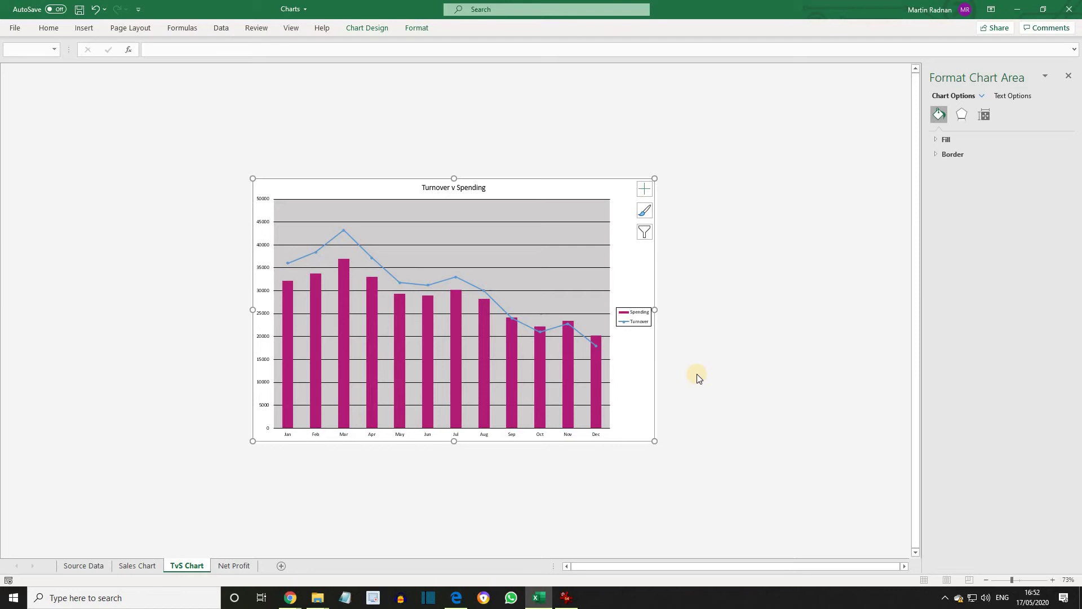
- Delete the Turnover line series directly from the chart and undo the deletion
ctrl+scroll(697, 374, up, 3)
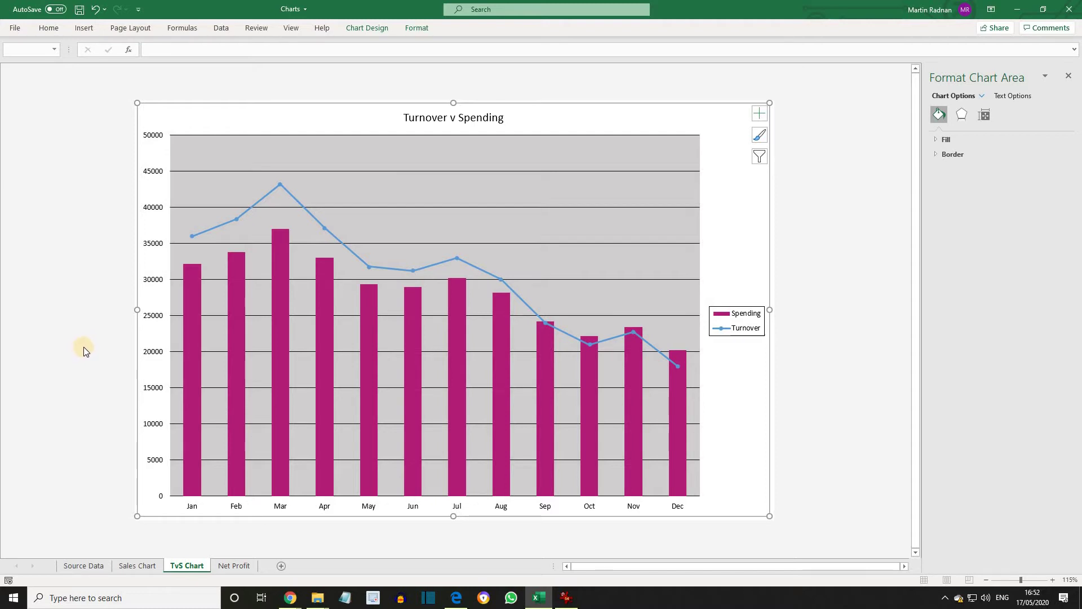
mouse_move(315, 217)
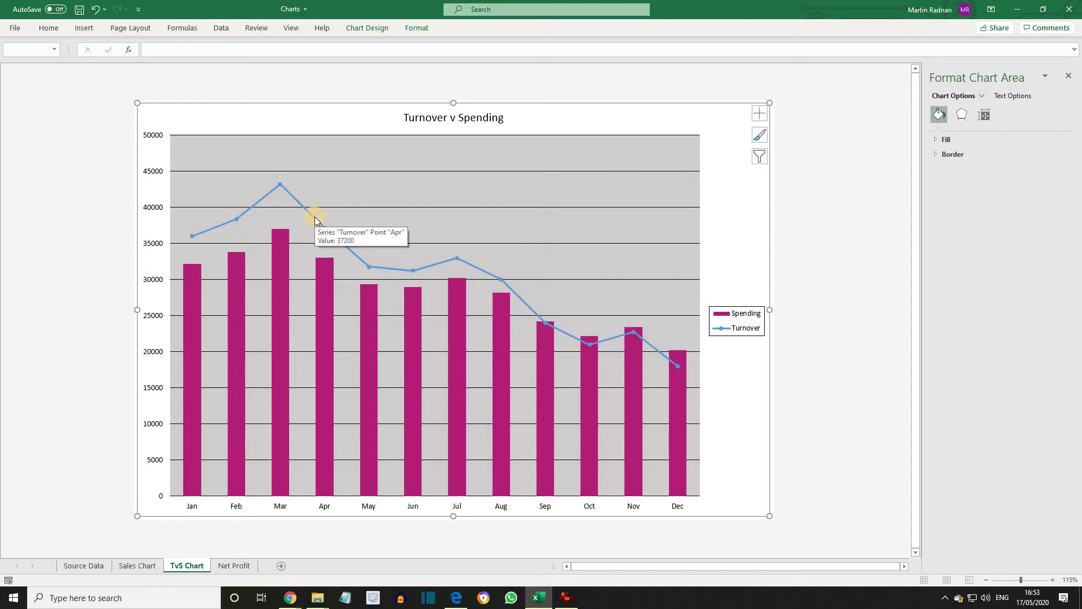
right_click(314, 217)
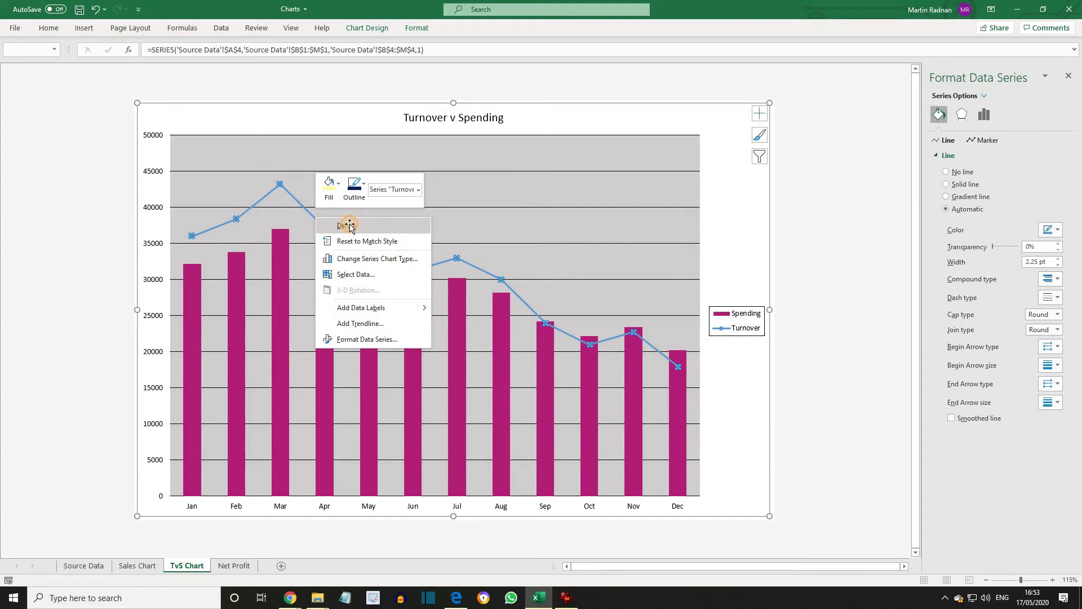
click(350, 226)
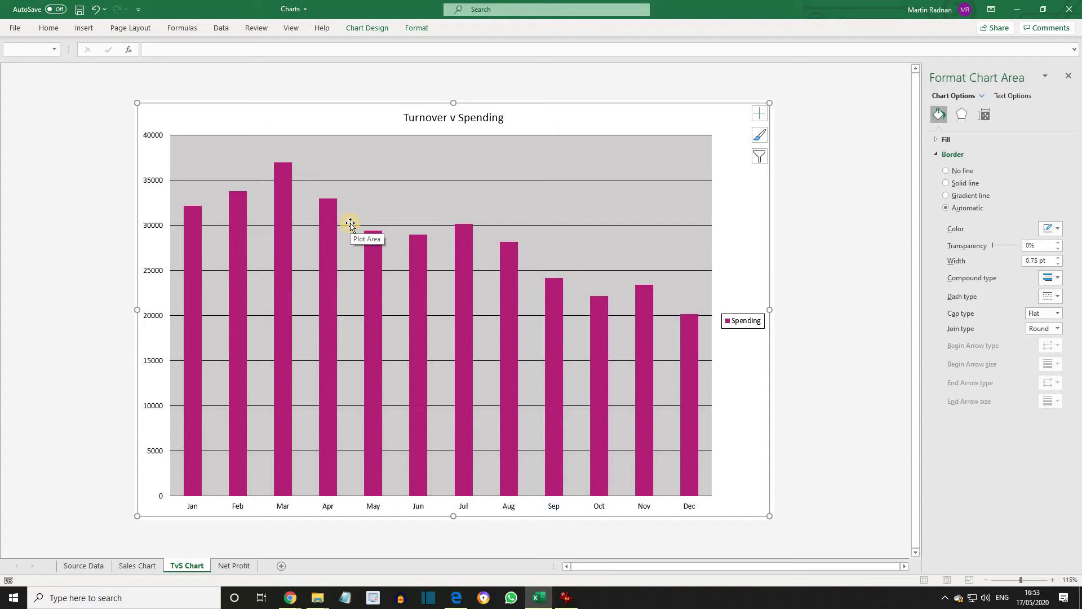
key(ctrl+z)
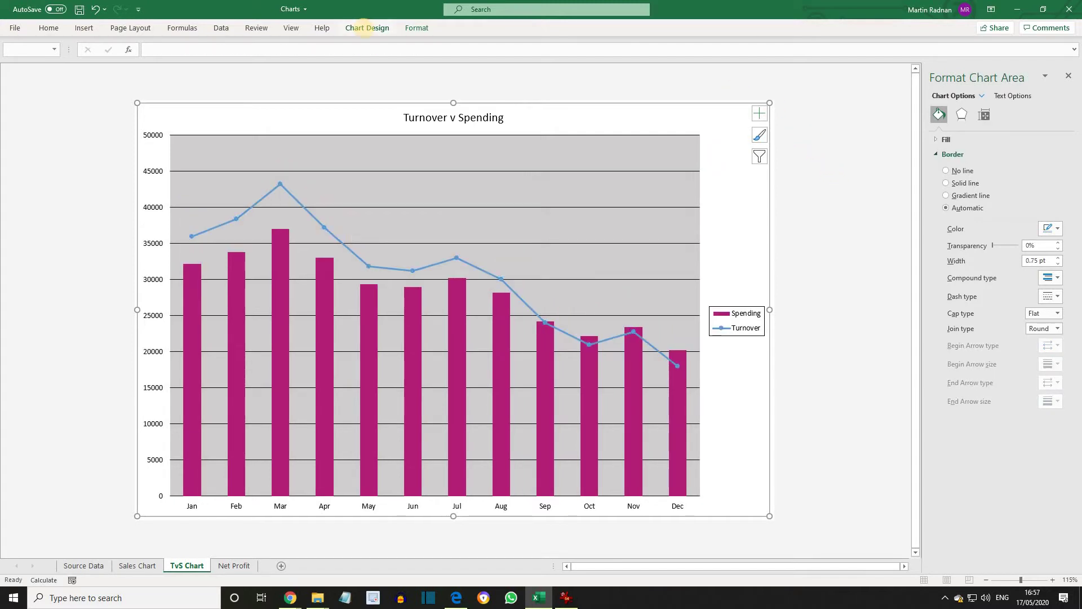
- Remove the Turnover series from the Turnover v Spending chart through its data source selection
click(364, 28)
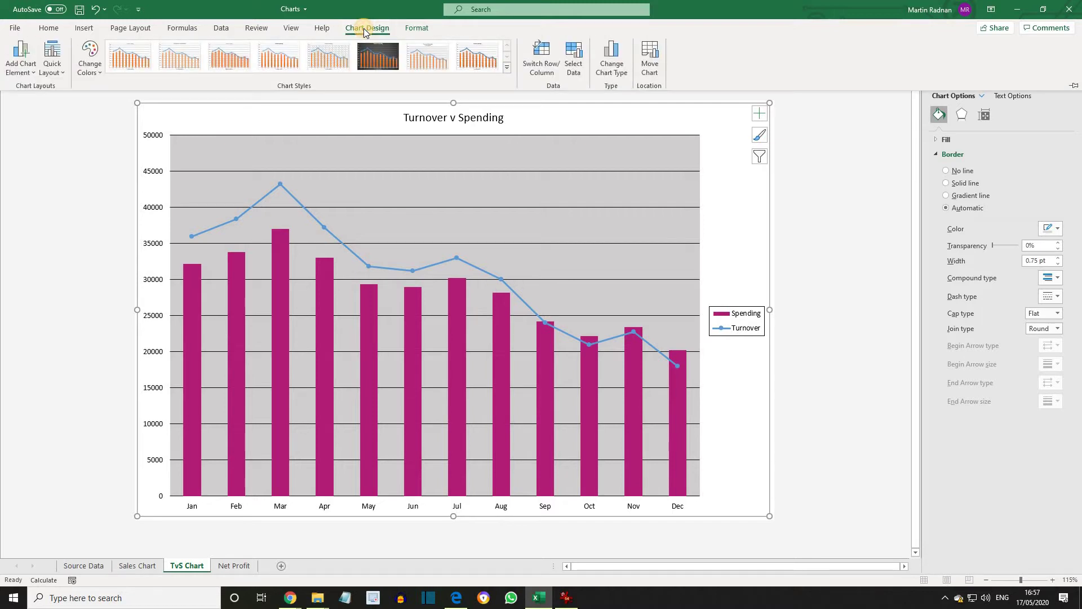
click(576, 63)
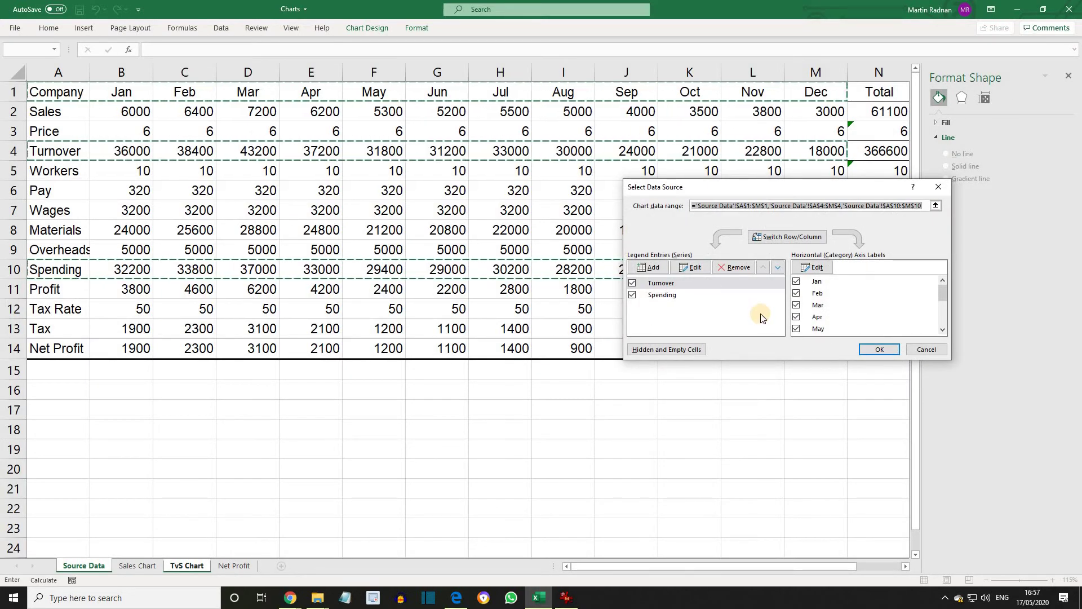
click(713, 285)
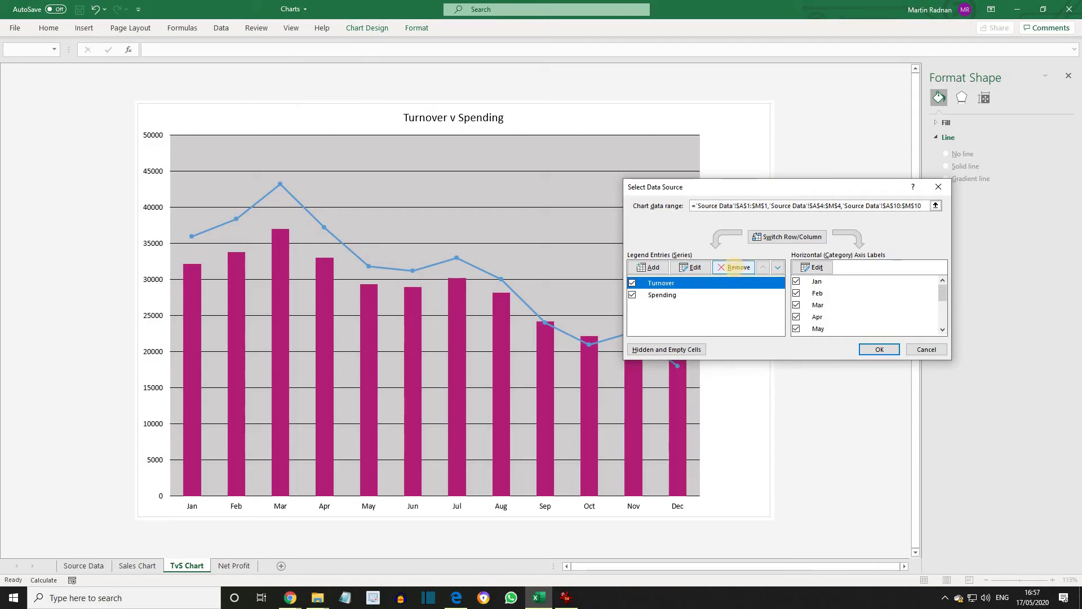
click(735, 270)
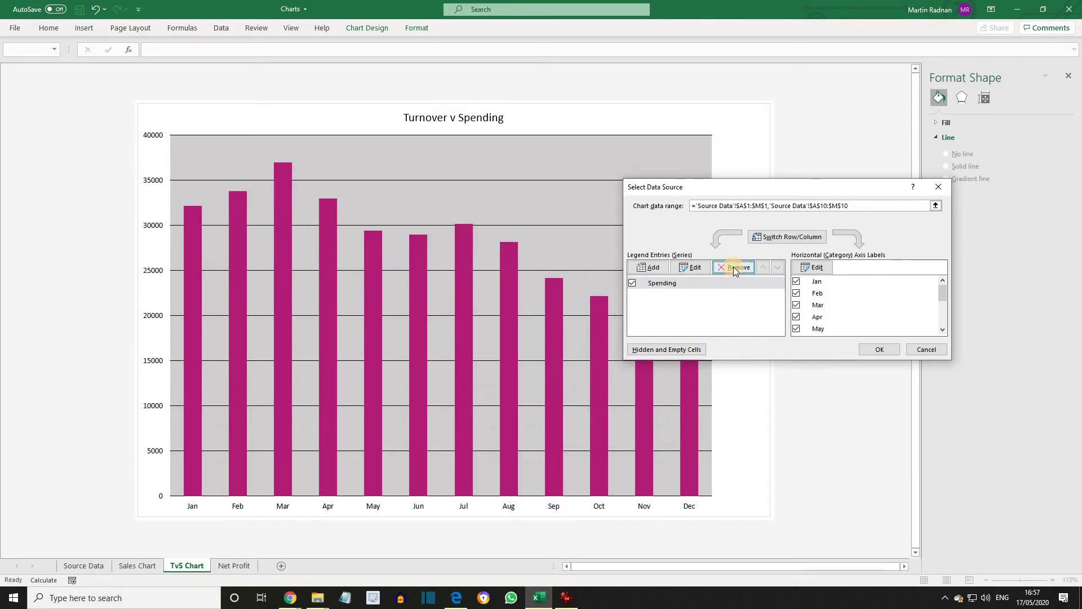
click(880, 351)
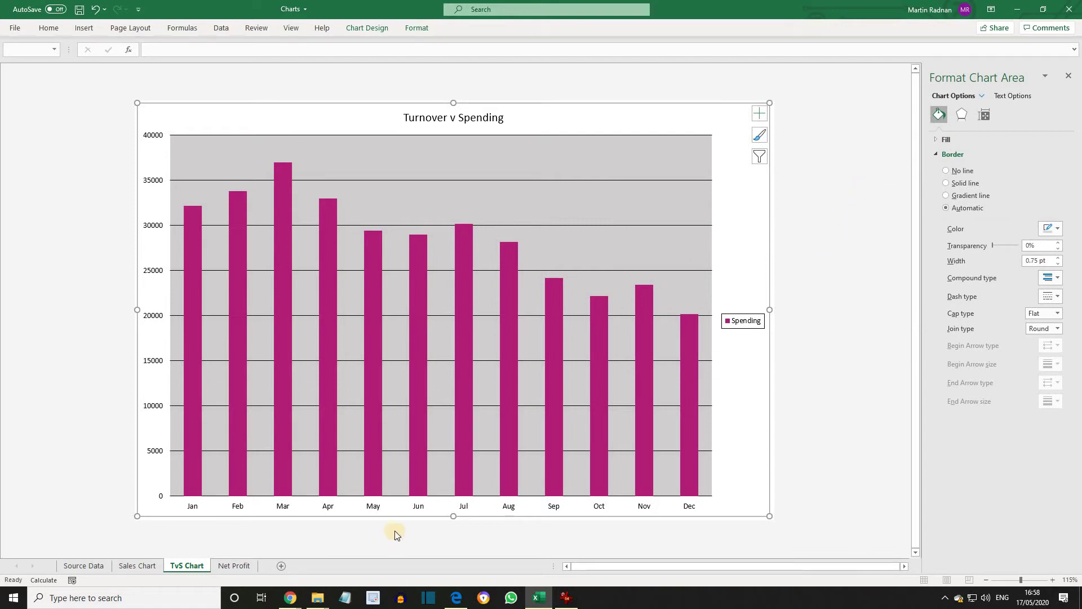
- Add a data series to the chart on the Sales Chart sheet, taking its name from cell A11 (Profit) of Source Data
click(141, 570)
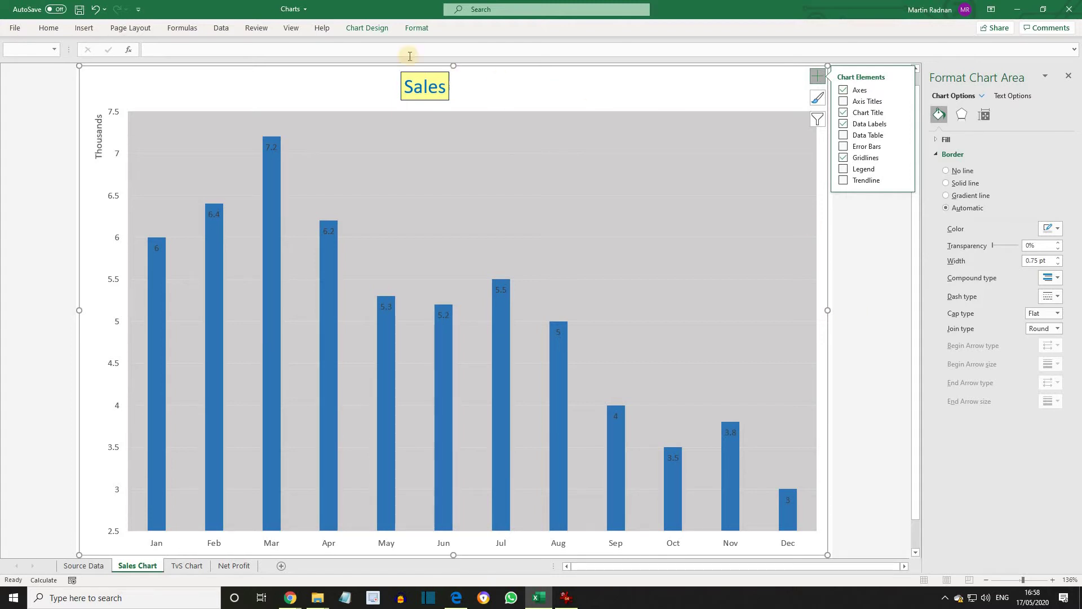
click(354, 33)
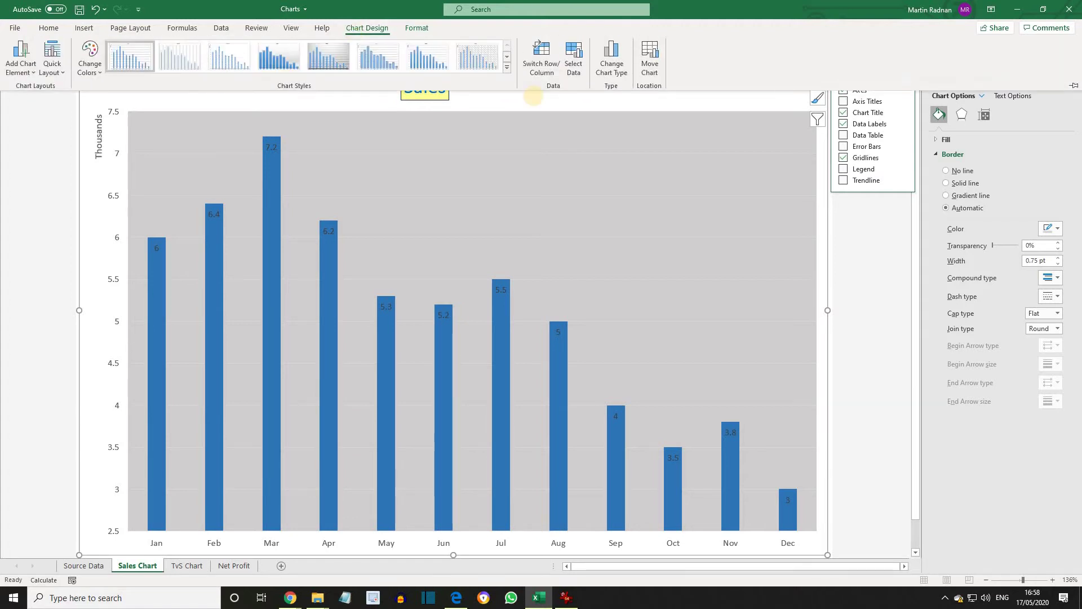
click(576, 72)
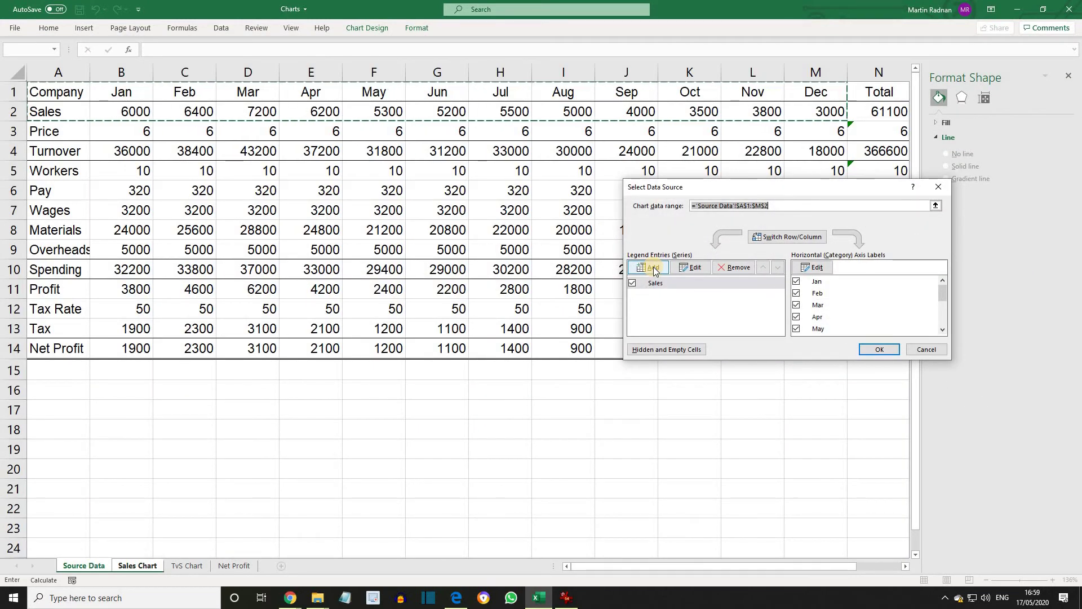
click(653, 267)
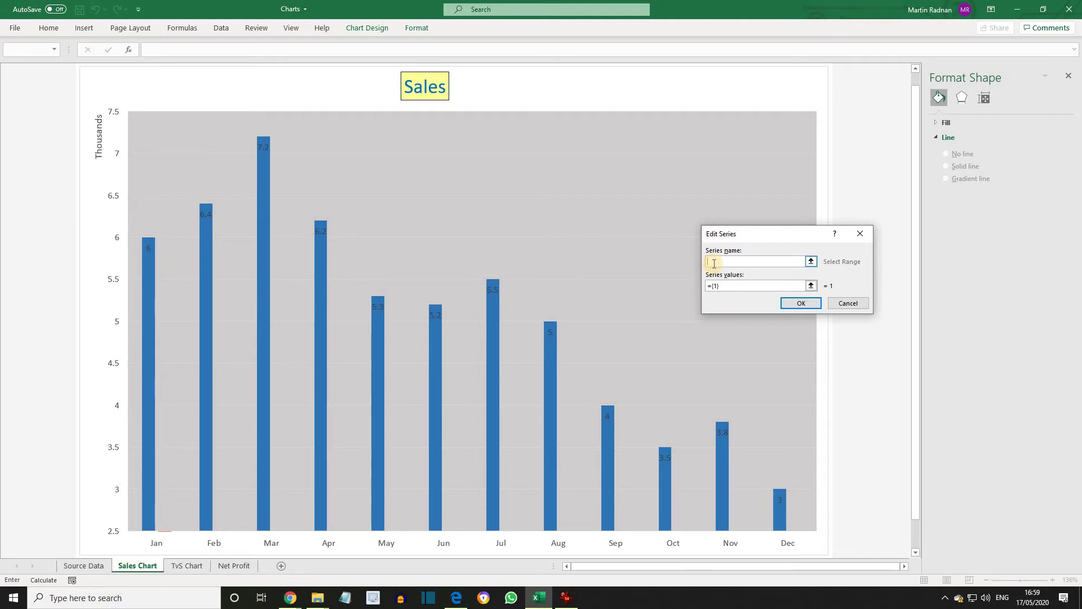
click(811, 262)
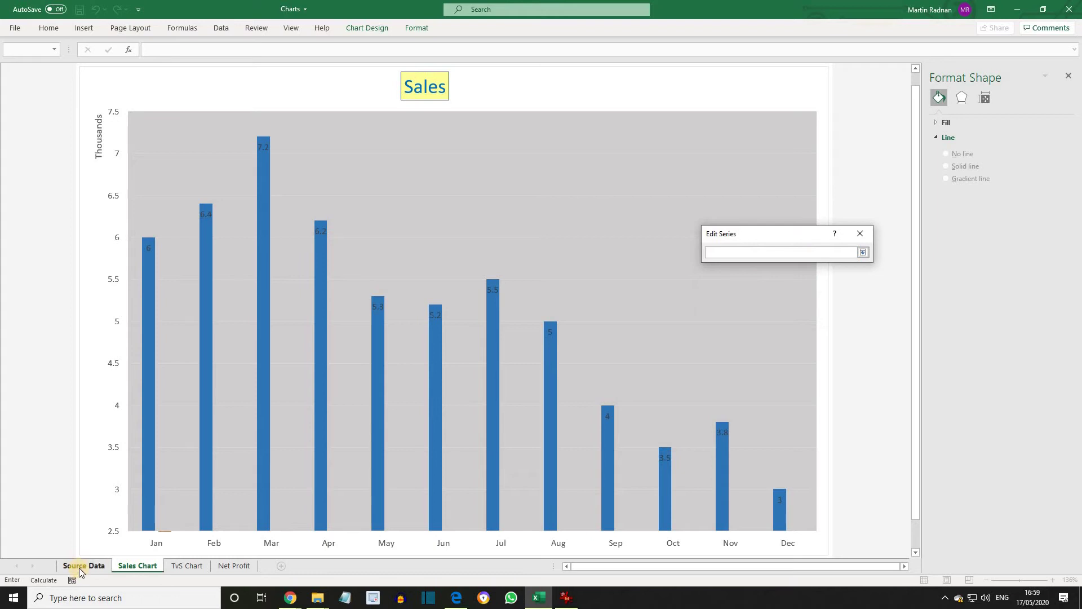
click(79, 569)
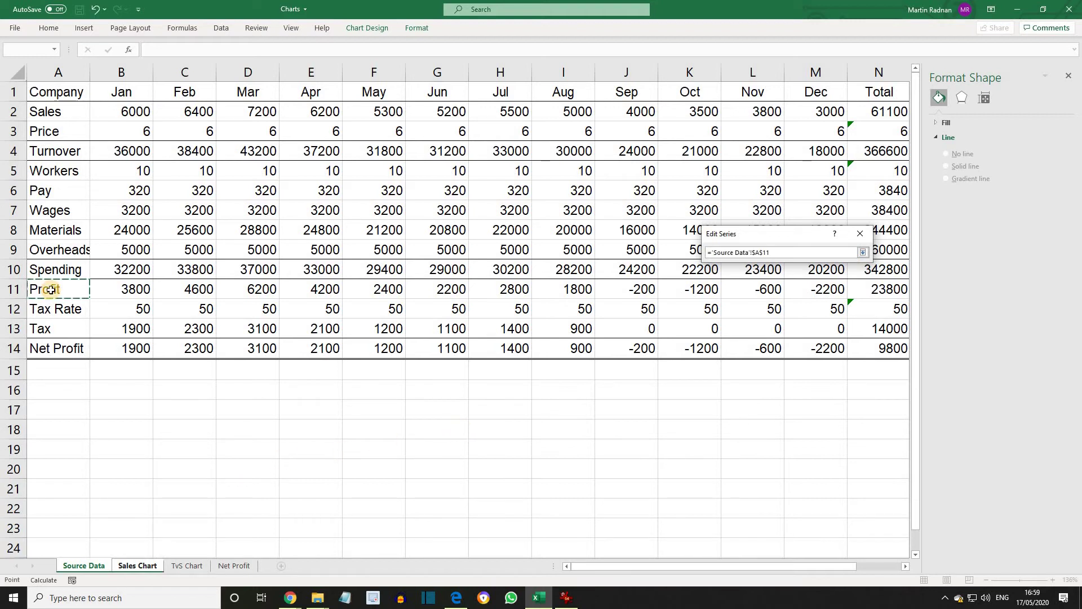
key(Return)
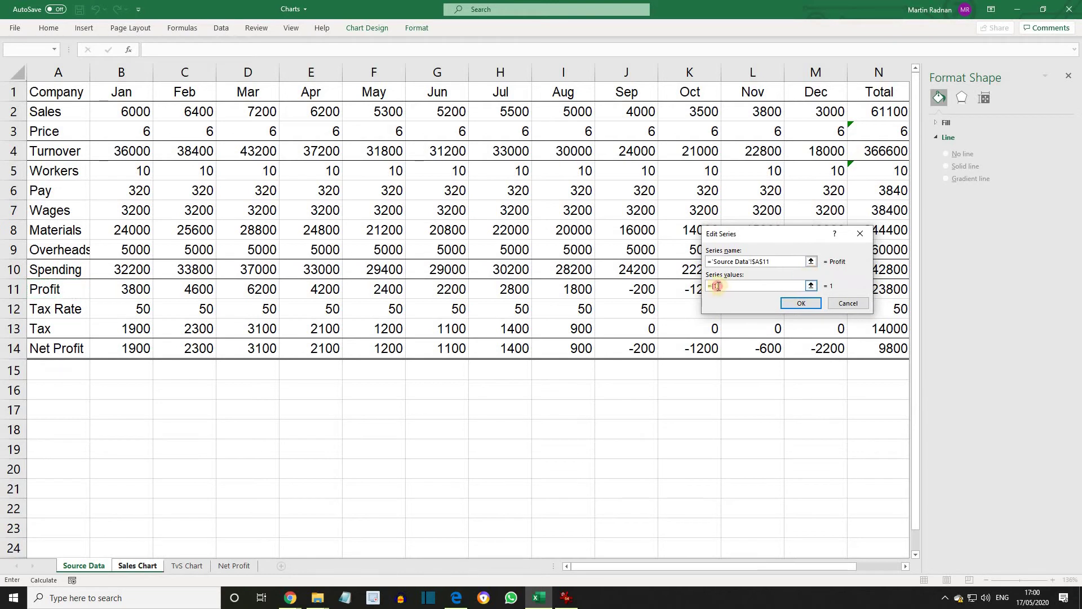
- Set the new Profit series' values to B11:M11 on the Source Data sheet and apply the data source to the Sales chart
drag(685, 286, 740, 287)
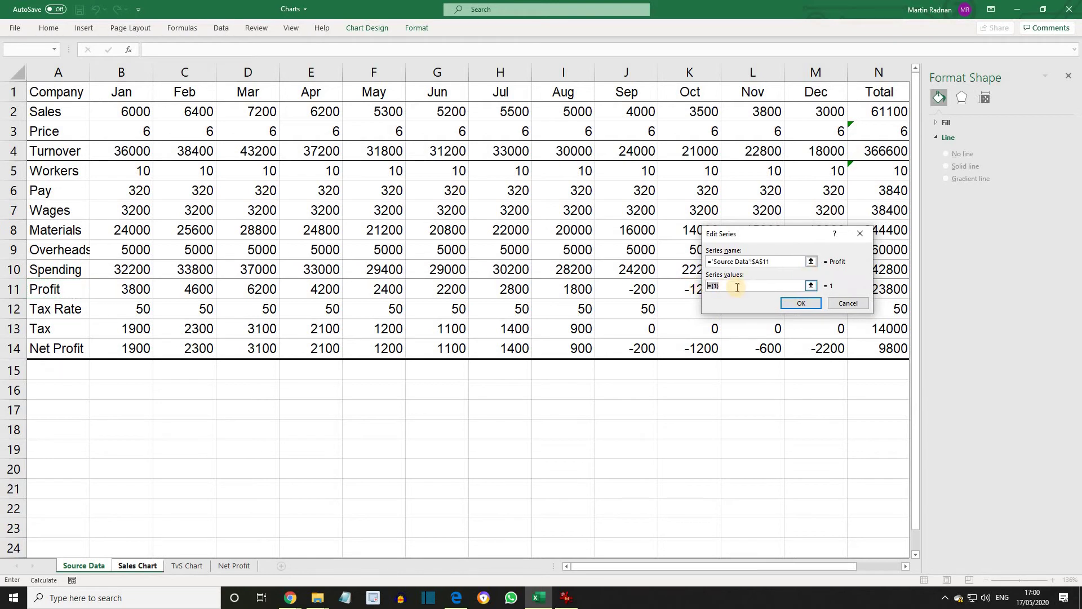
click(811, 286)
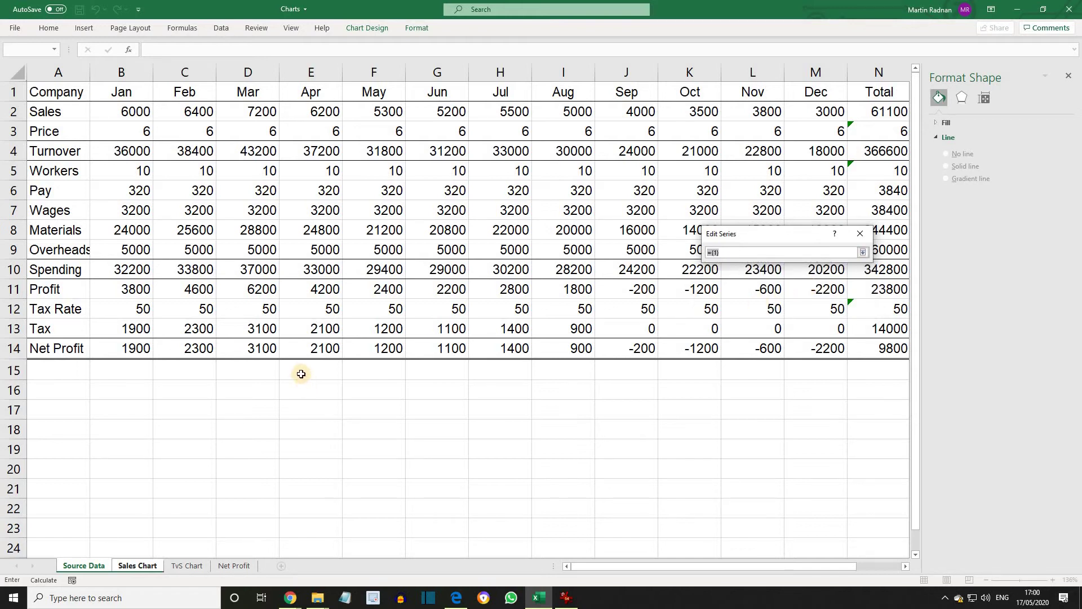
drag(109, 287, 832, 286)
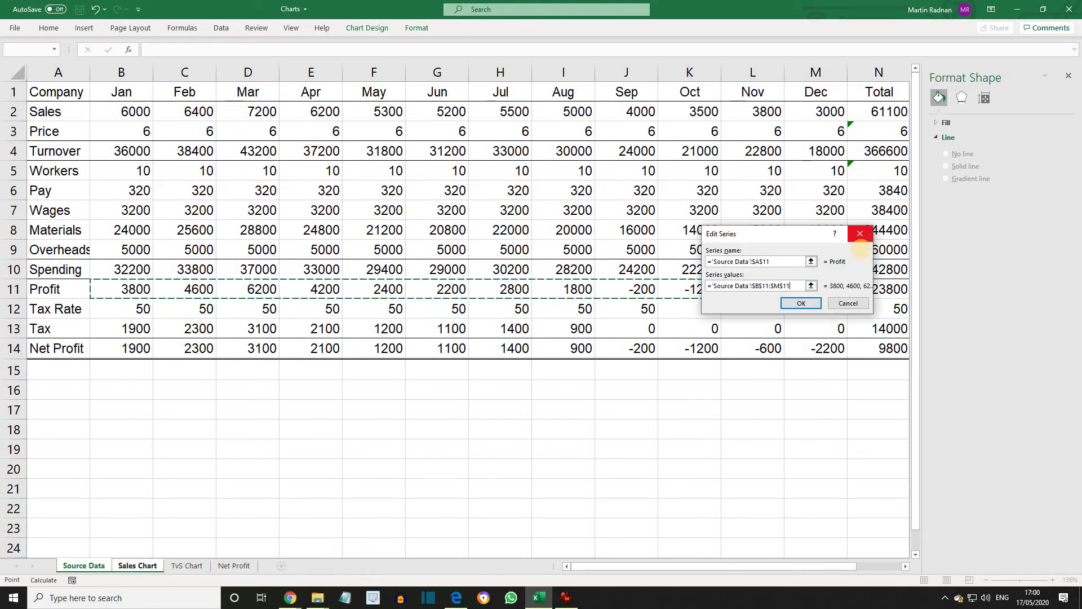
click(811, 305)
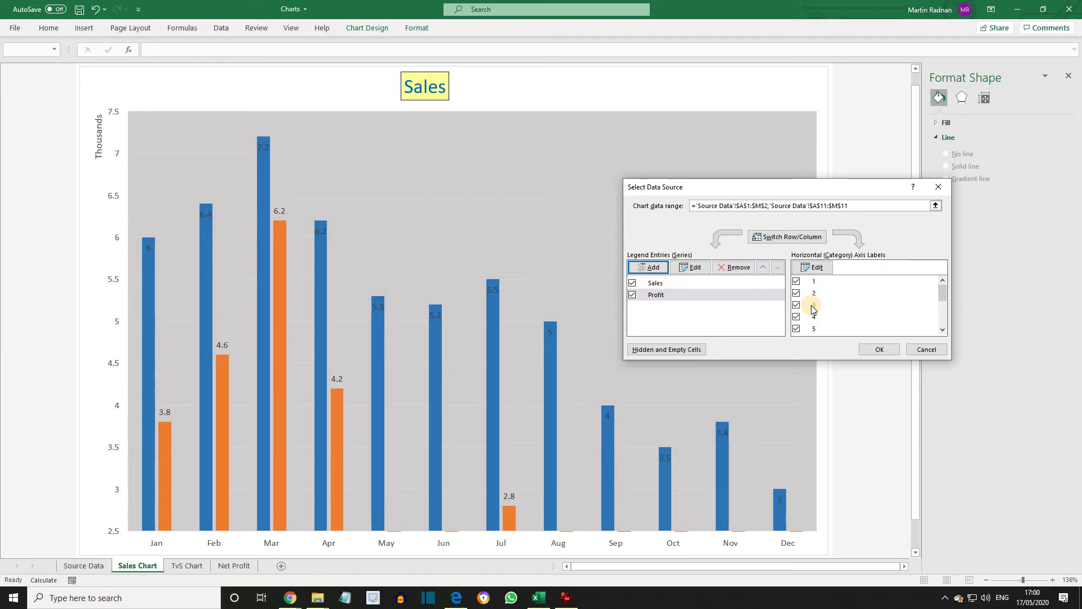
click(880, 350)
click(876, 295)
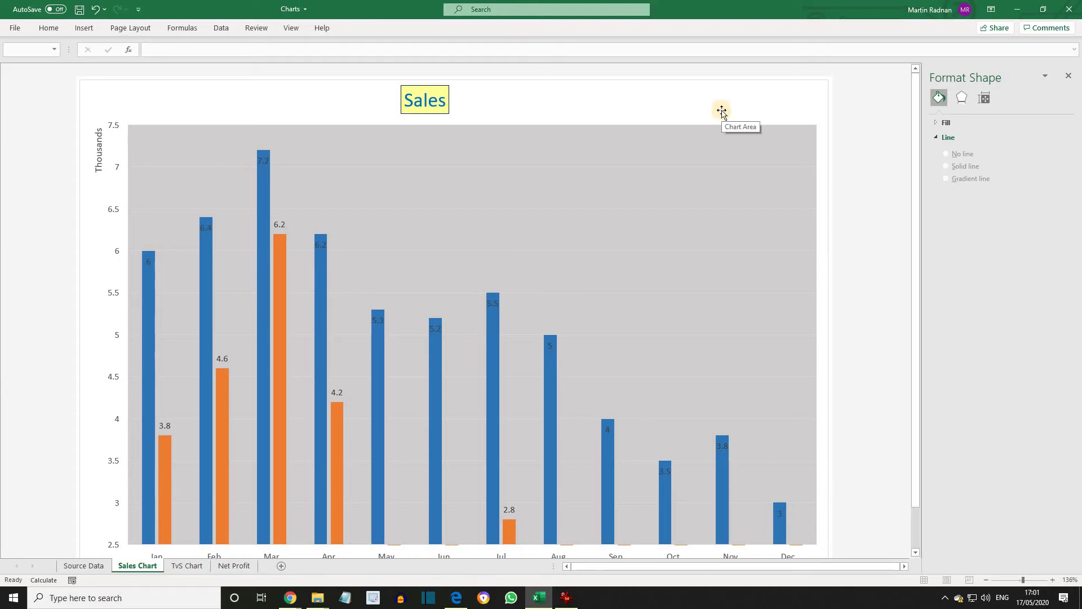
click(768, 106)
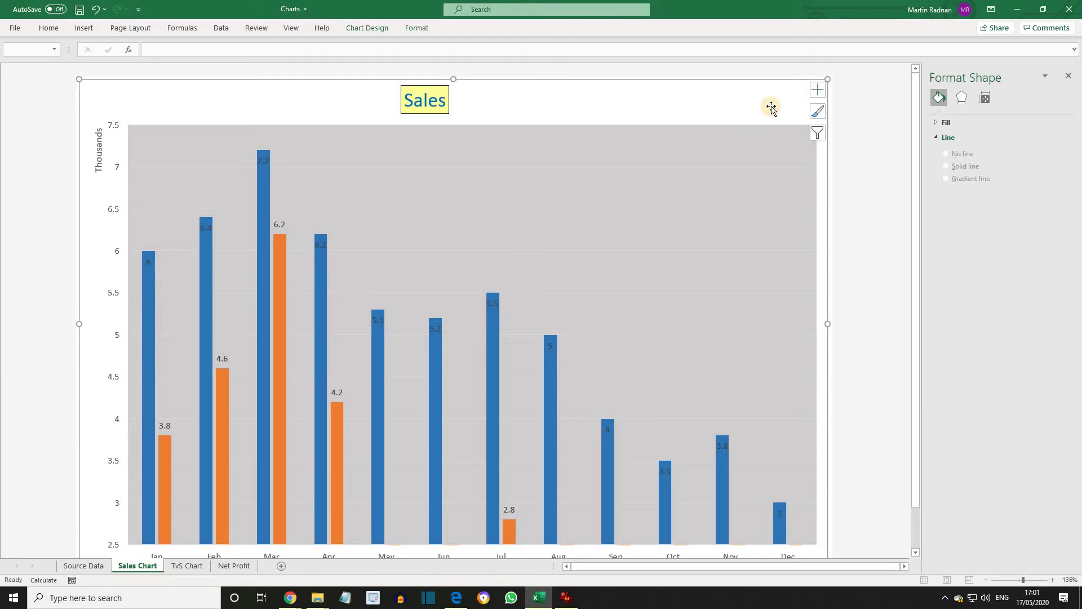
- Add a legend to the Sales chart to identify the Sales and Profit series
click(817, 92)
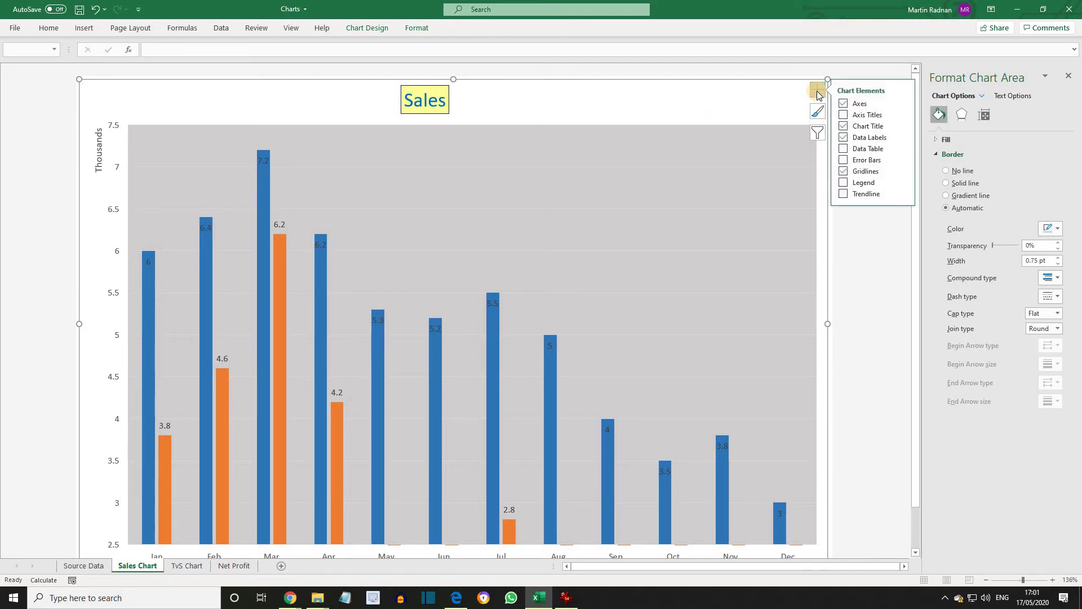
click(844, 183)
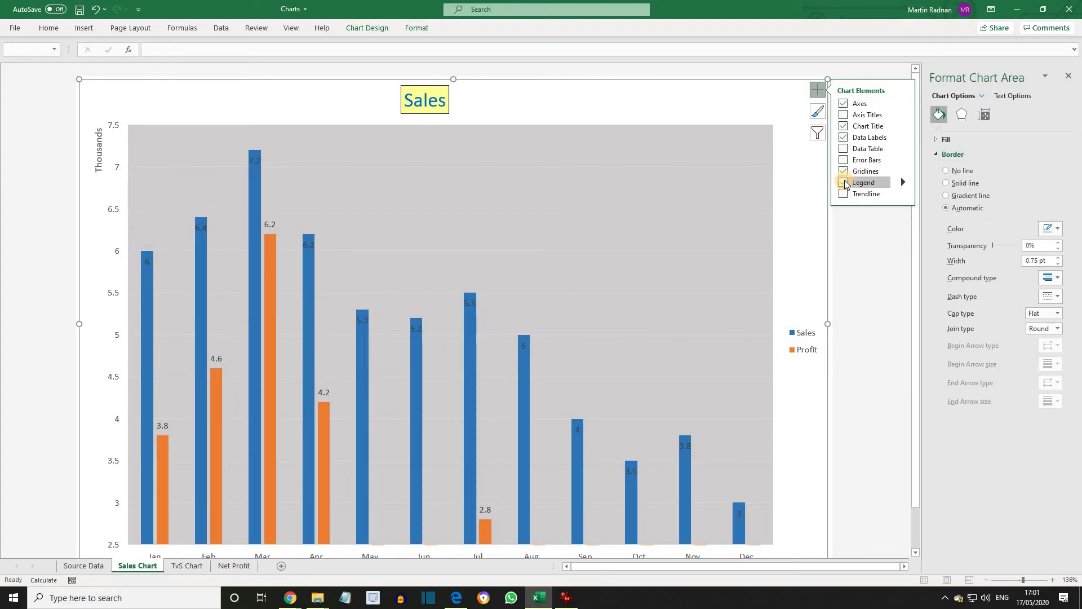
click(811, 385)
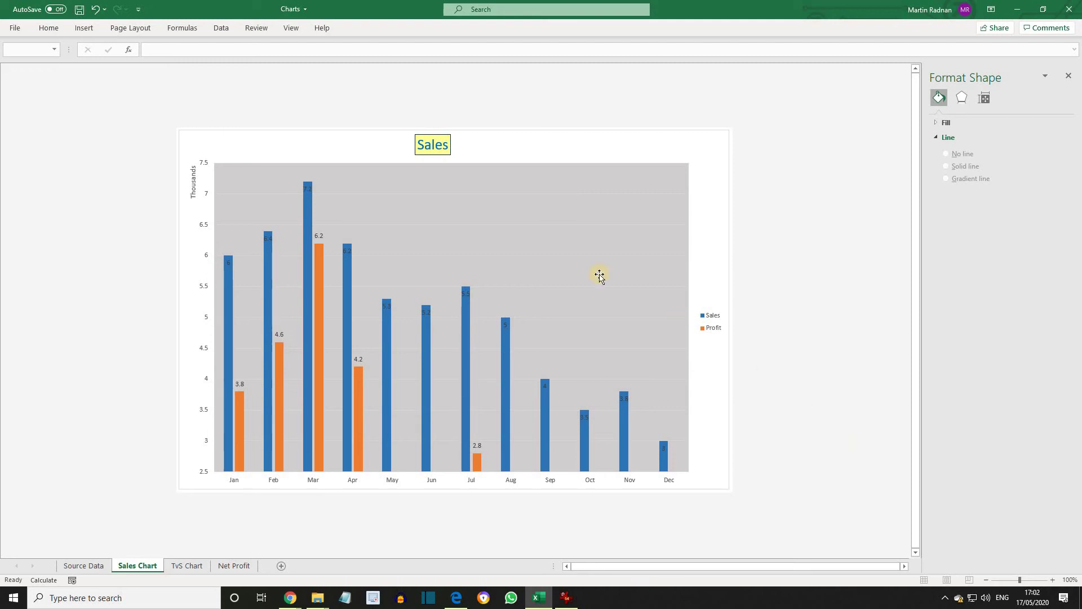
- Set the minimum bound of the Sales chart's vertical axis to -2500
click(203, 165)
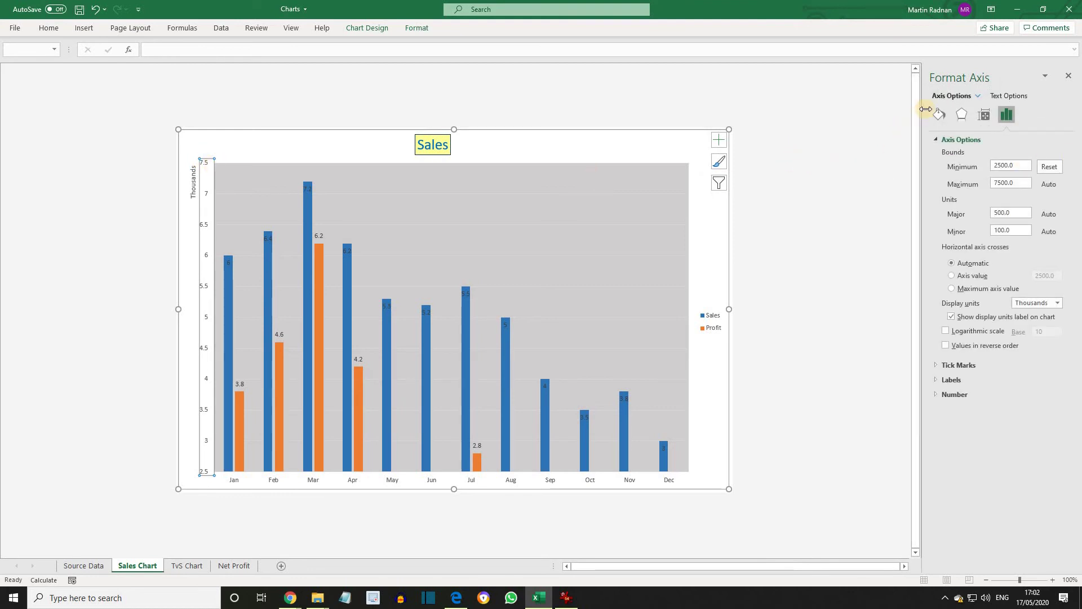
click(996, 165)
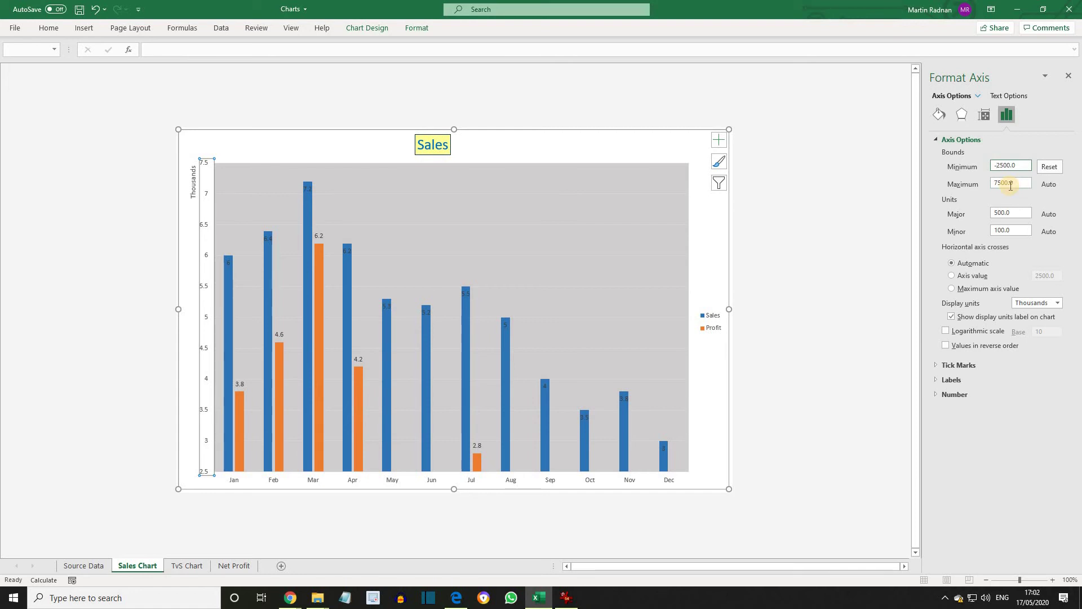
click(855, 219)
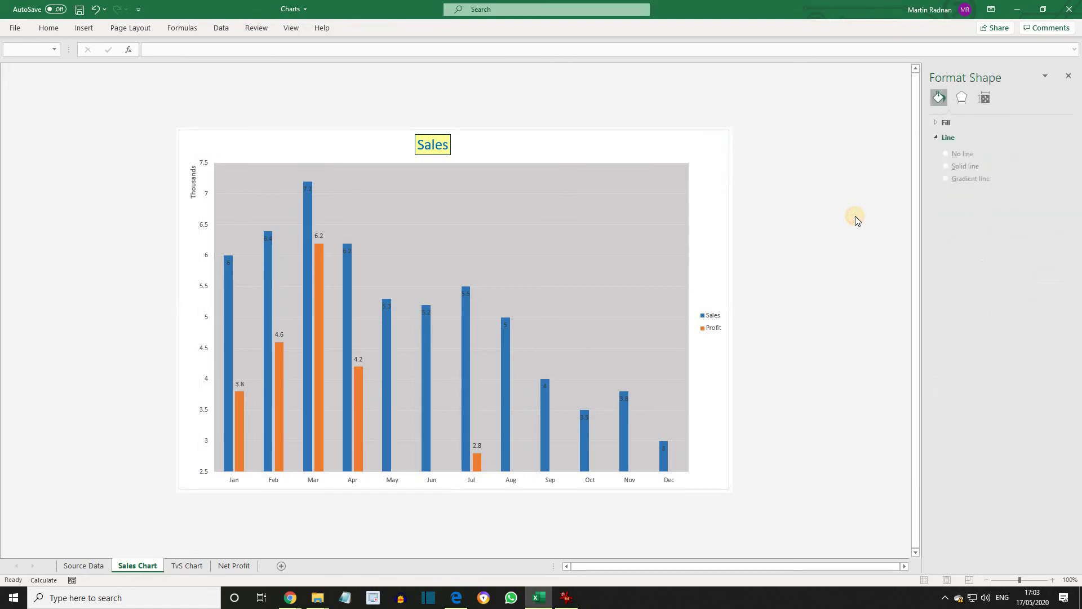
key(ctrl+z)
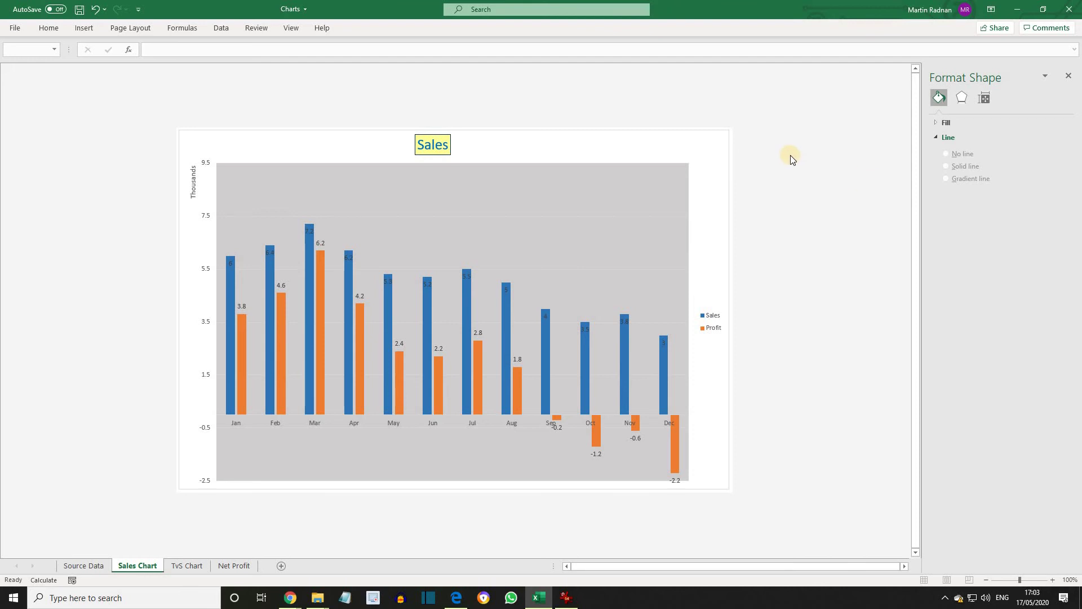
- Remove the Profit series from the Sales chart through its data source selection
click(638, 154)
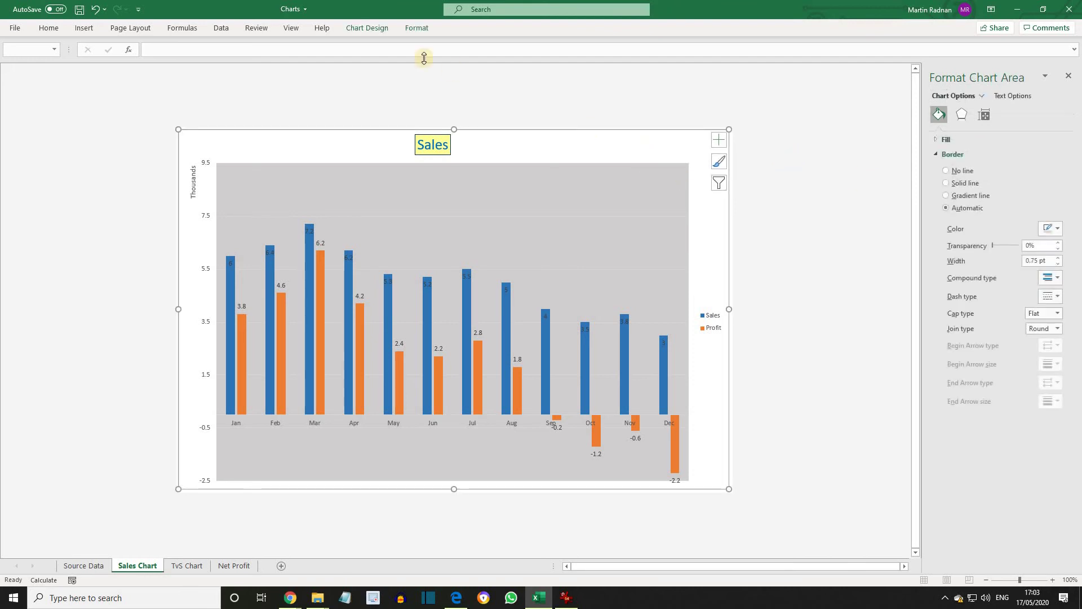
click(378, 32)
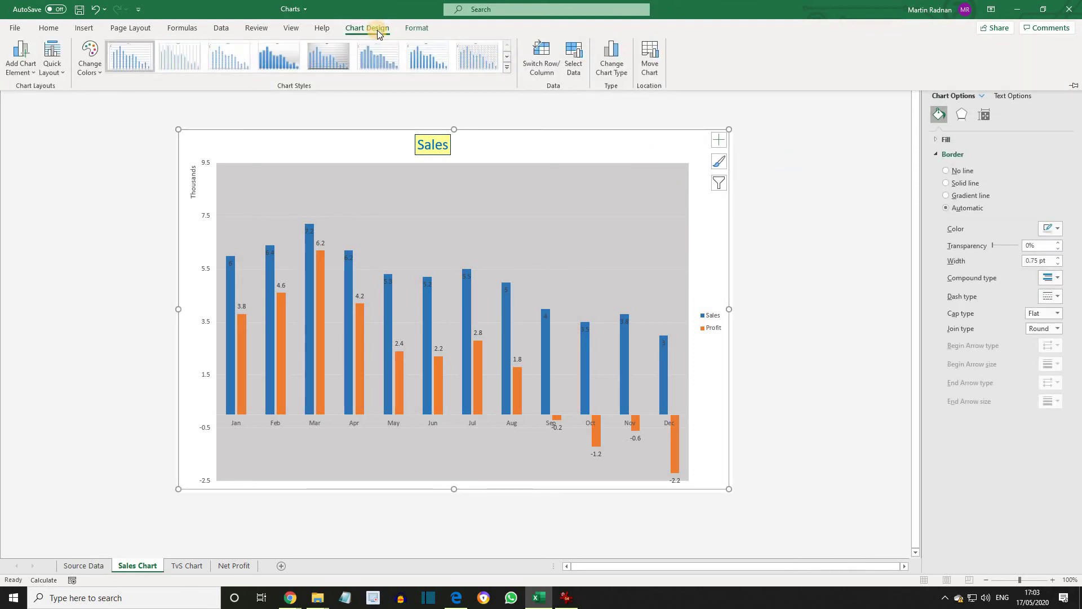
click(578, 68)
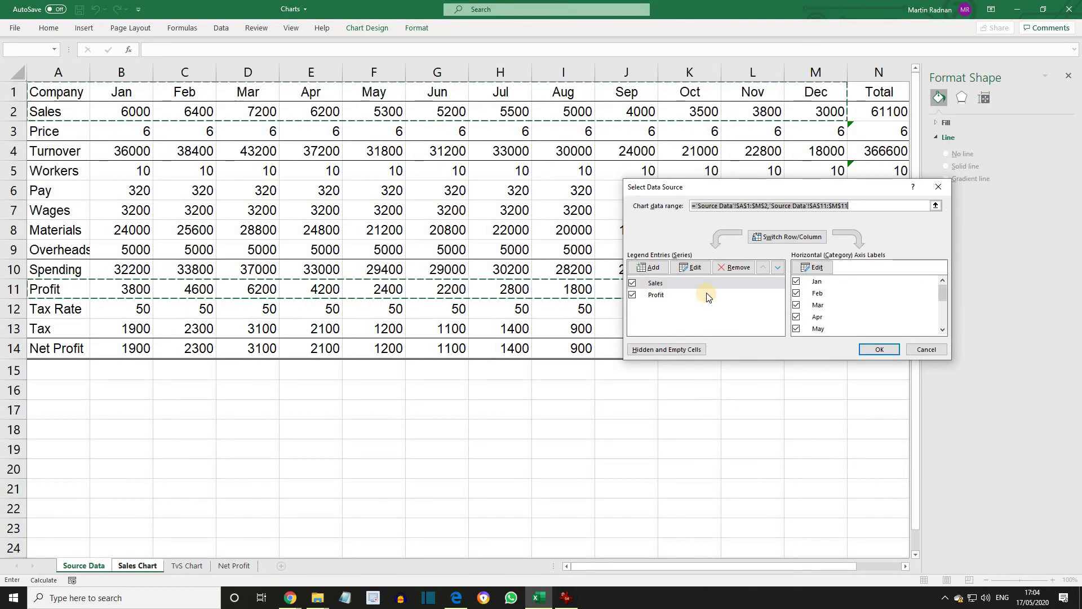
click(707, 293)
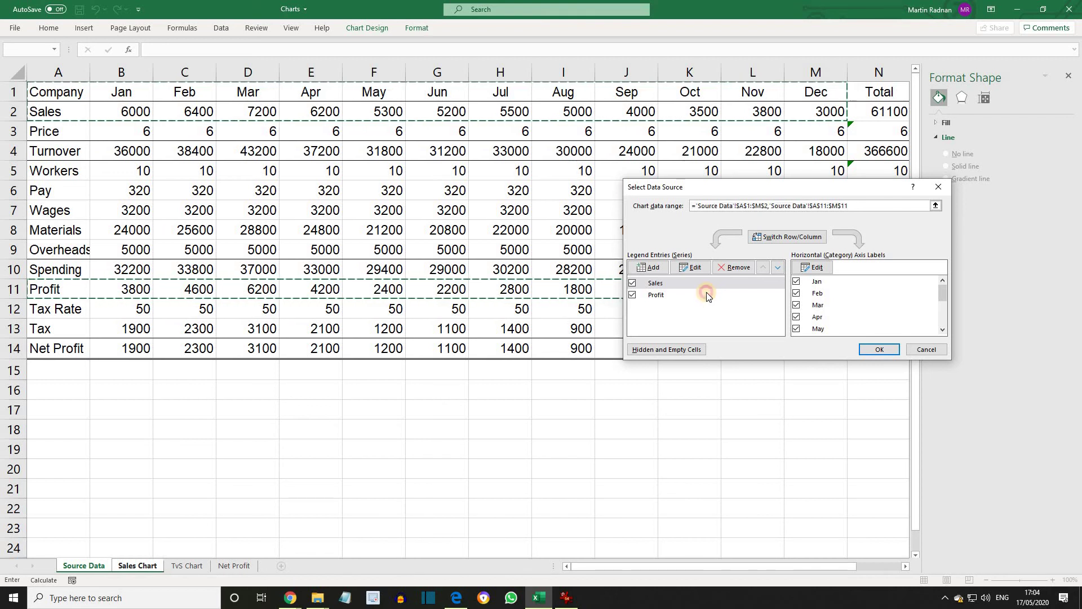
click(731, 268)
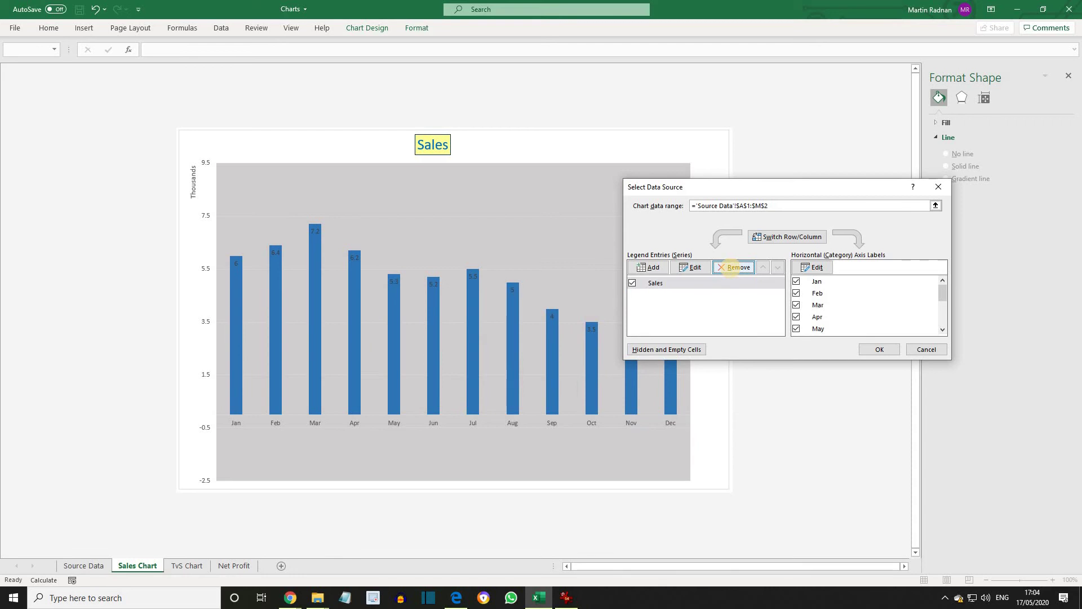
click(878, 351)
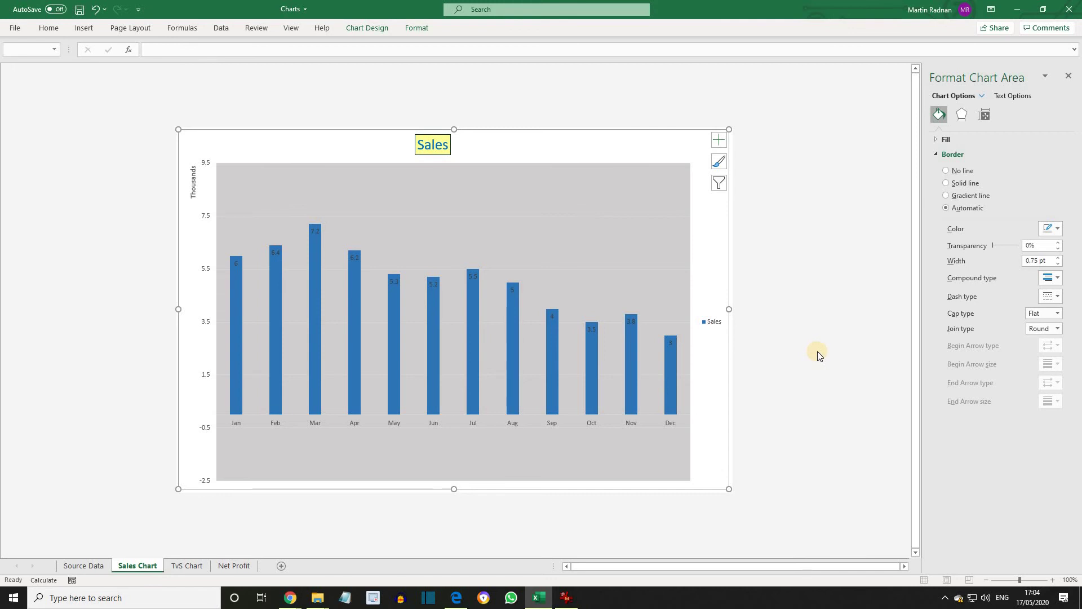
- Set the minimum bound of the Sales chart's vertical axis to 2500
click(204, 161)
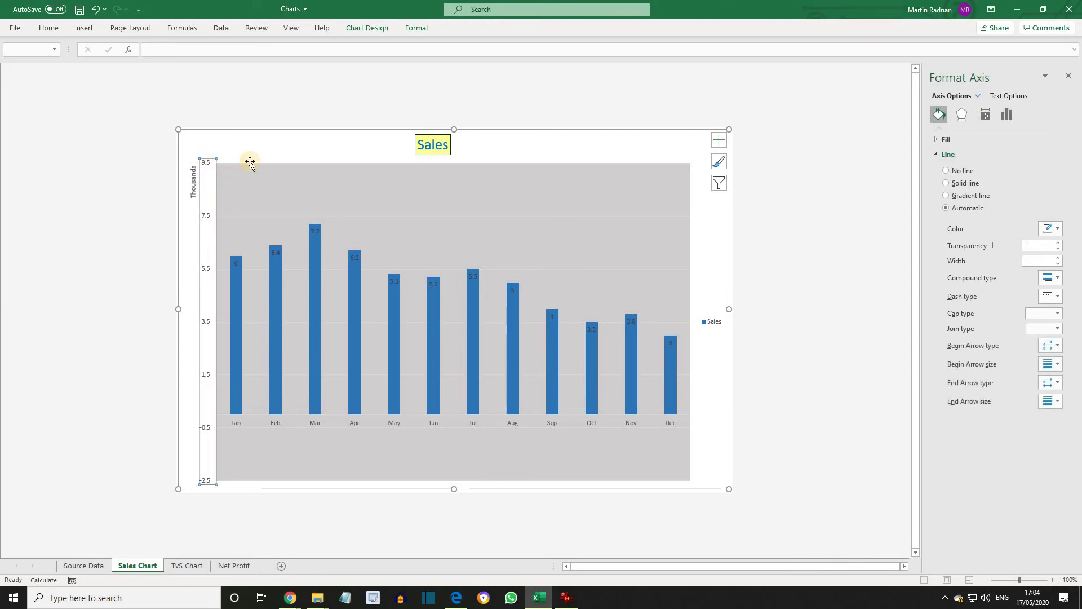
click(1007, 114)
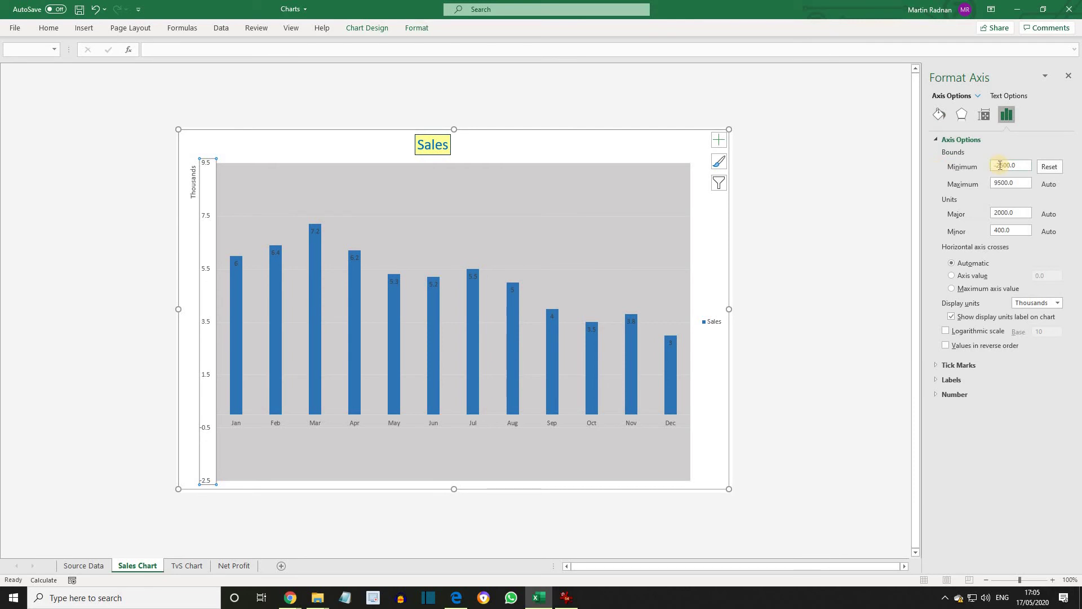
click(999, 164)
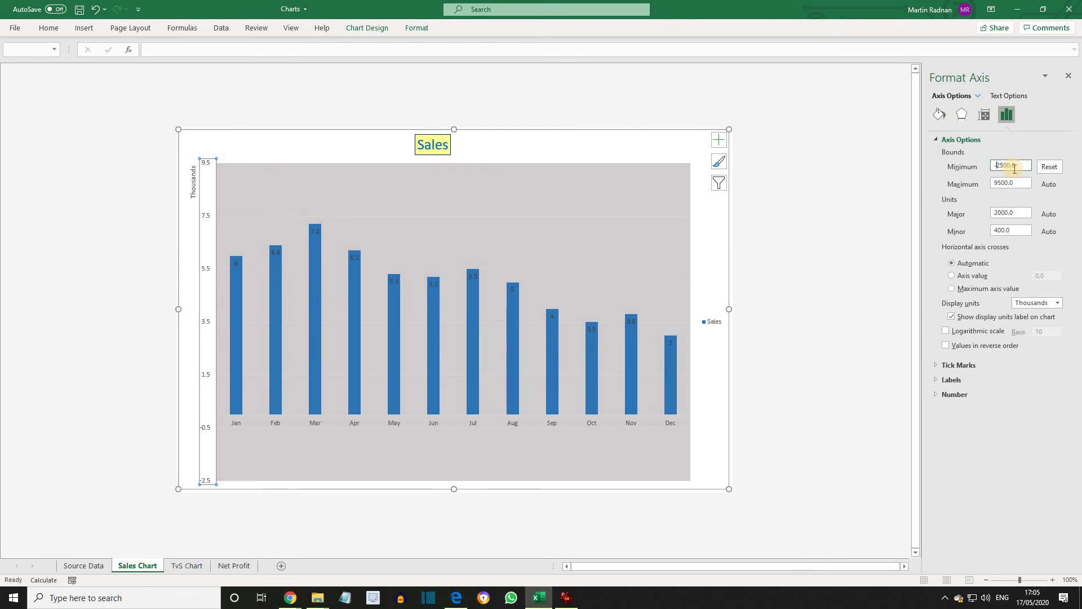
key(BackSpace)
click(870, 294)
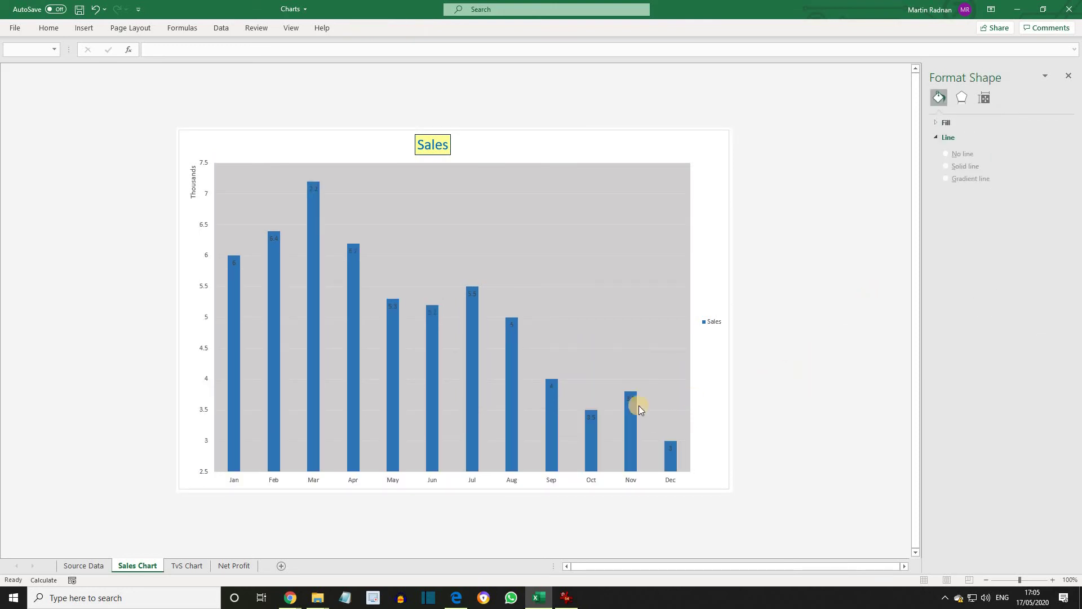
- Change the Turnover v Spending chart on the TvS Chart sheet to a pie chart
click(185, 566)
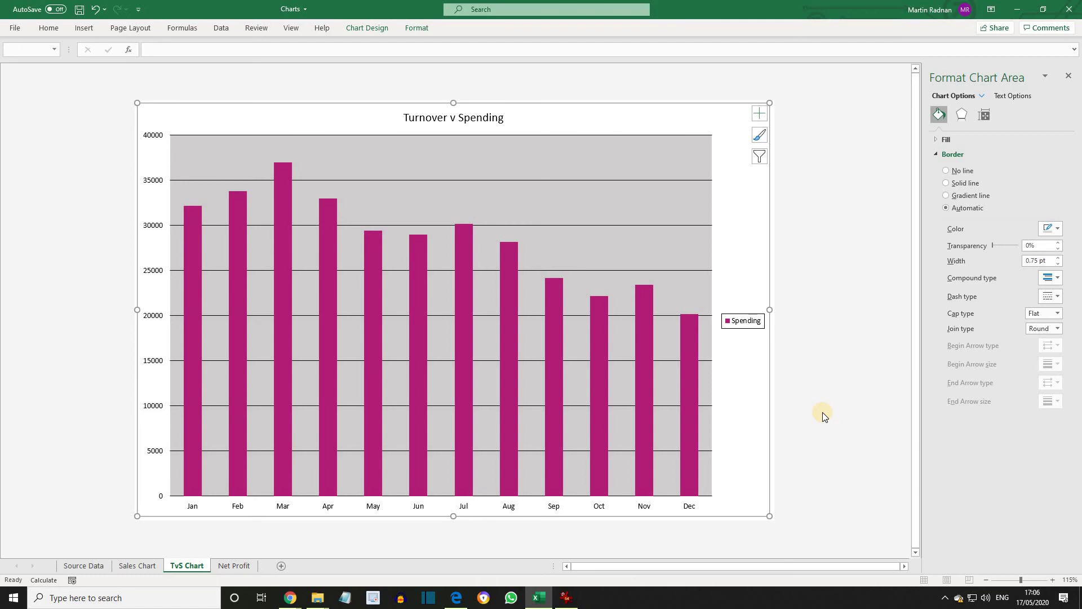
click(362, 28)
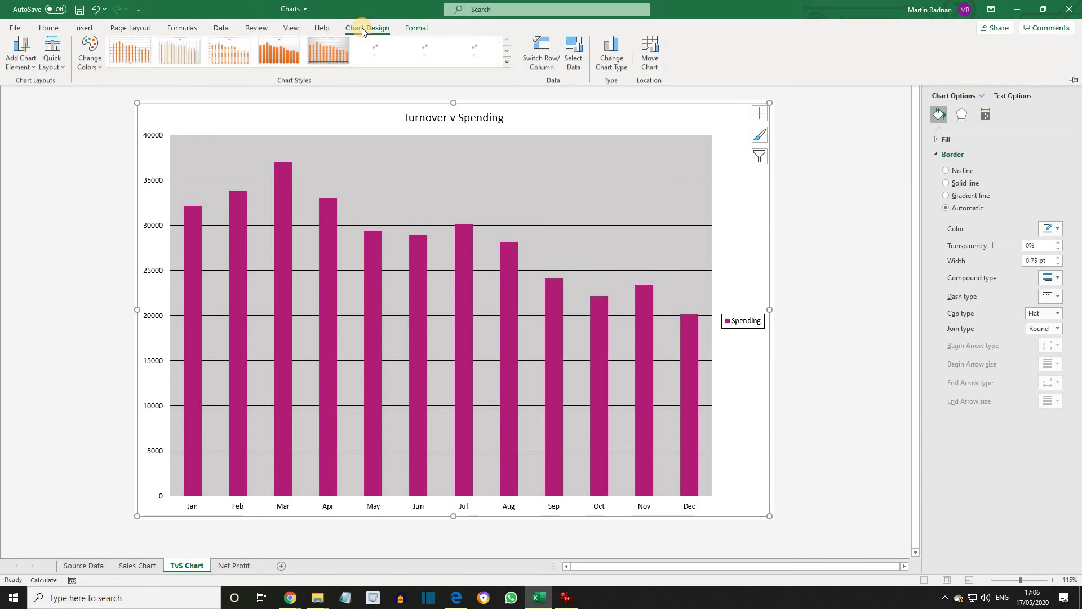
click(610, 75)
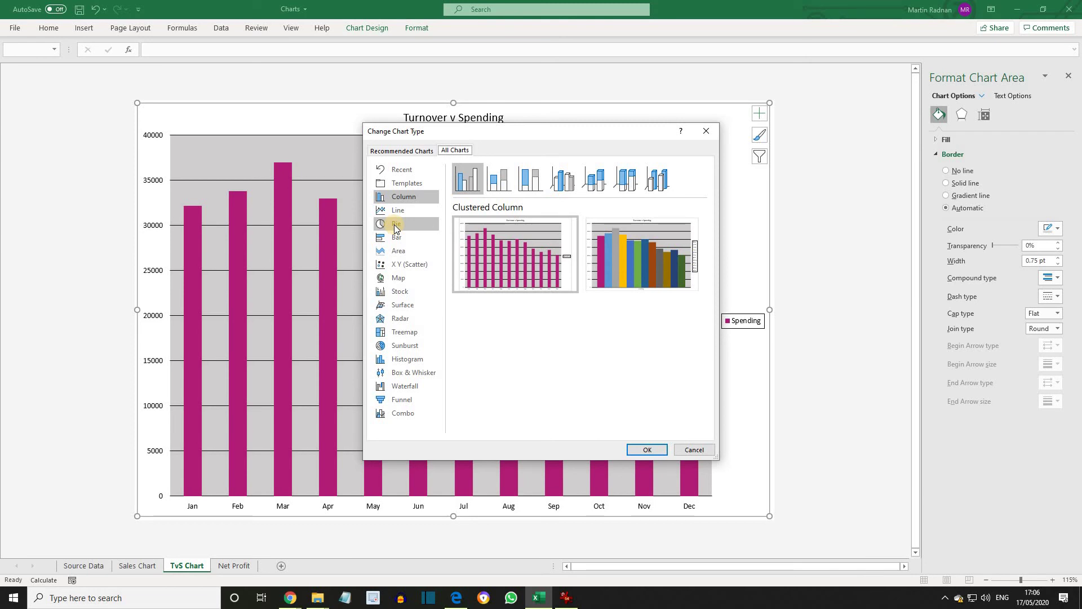
click(394, 225)
click(647, 449)
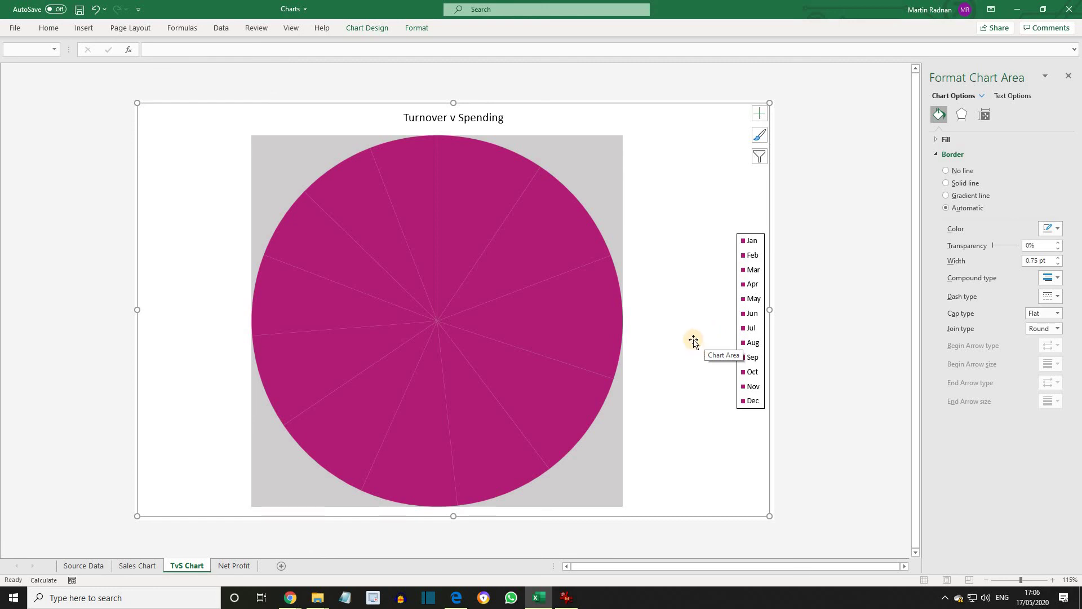
- Pull all slices of the Spending pie apart and bring them back together
click(517, 249)
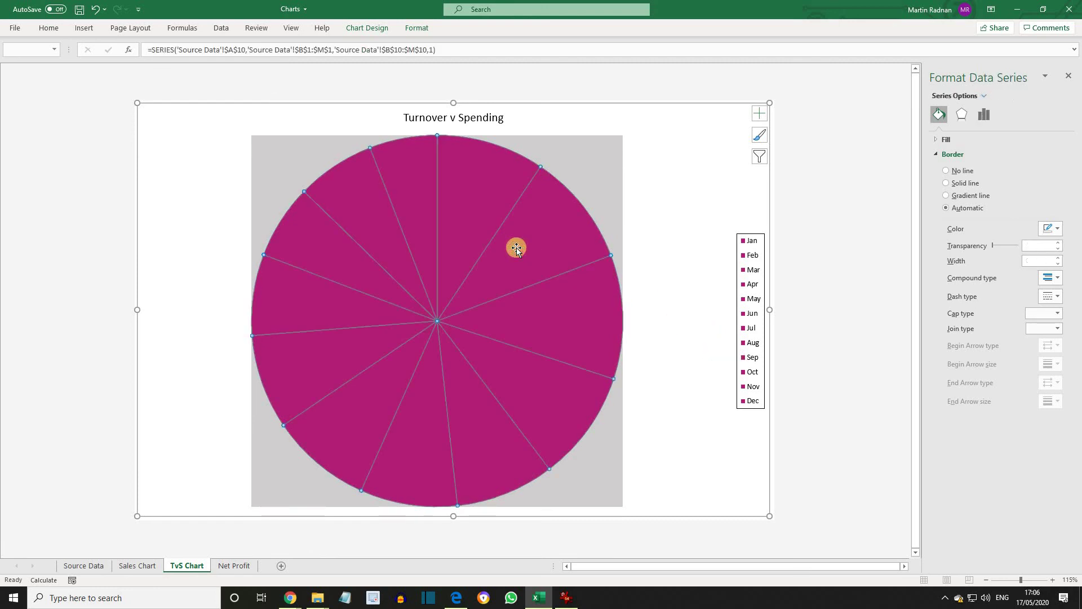
drag(517, 248, 548, 330)
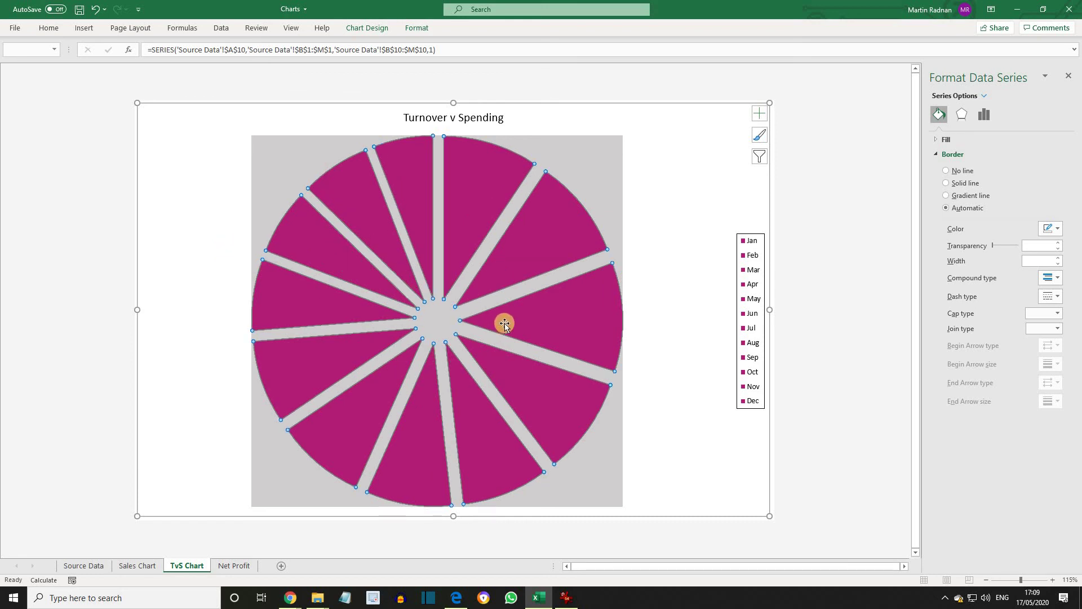
drag(504, 323, 478, 322)
click(462, 326)
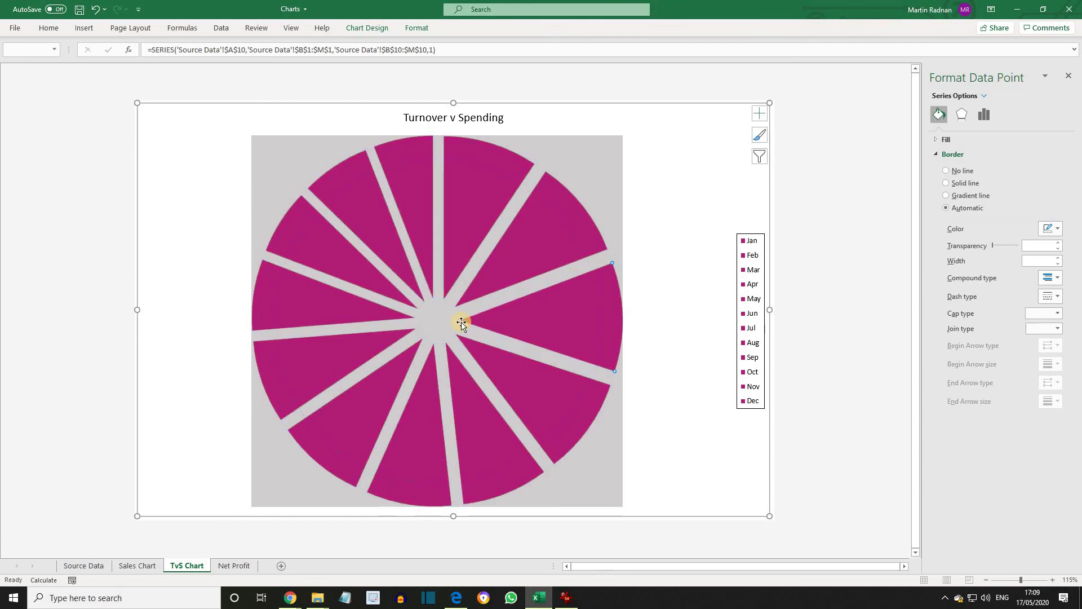
drag(506, 323, 507, 323)
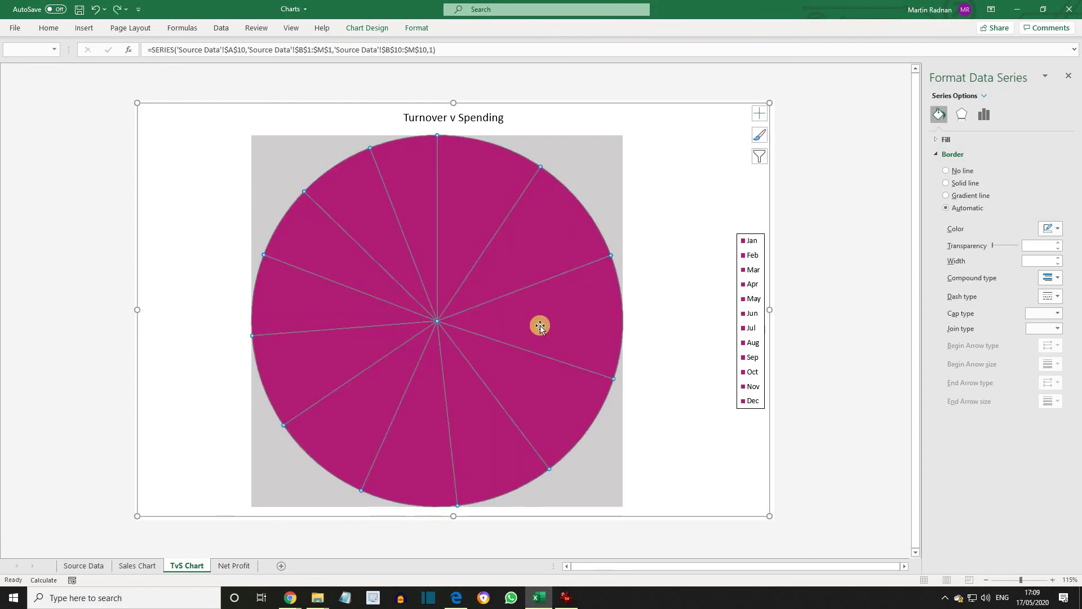
- Select only the March slice and try to pull it out of the Spending pie
click(540, 326)
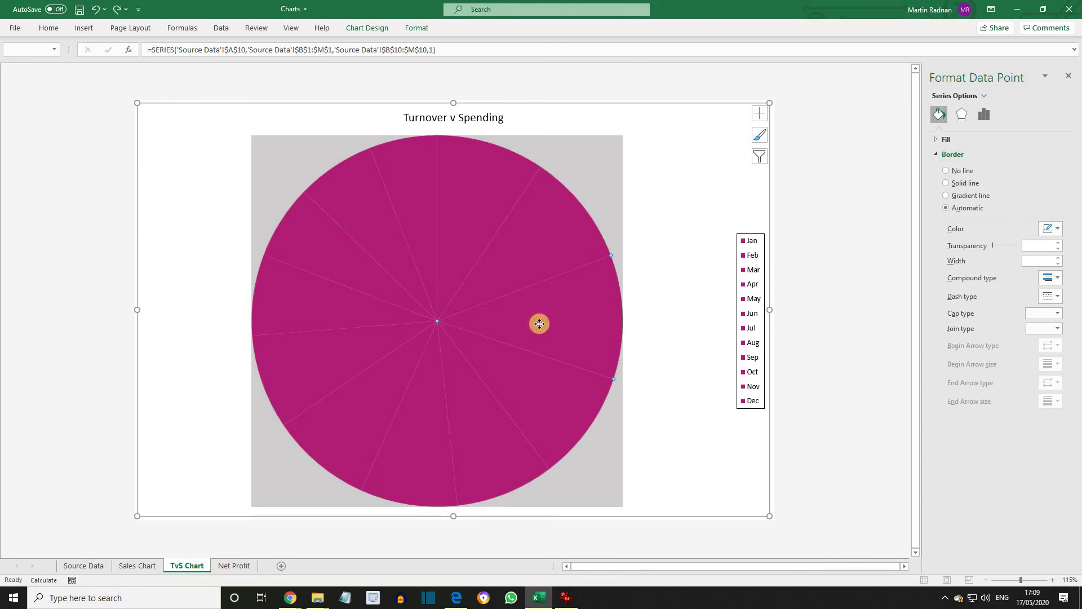
mouse_move(542, 322)
mouse_down()
mouse_move(599, 323)
mouse_move(550, 327)
mouse_up()
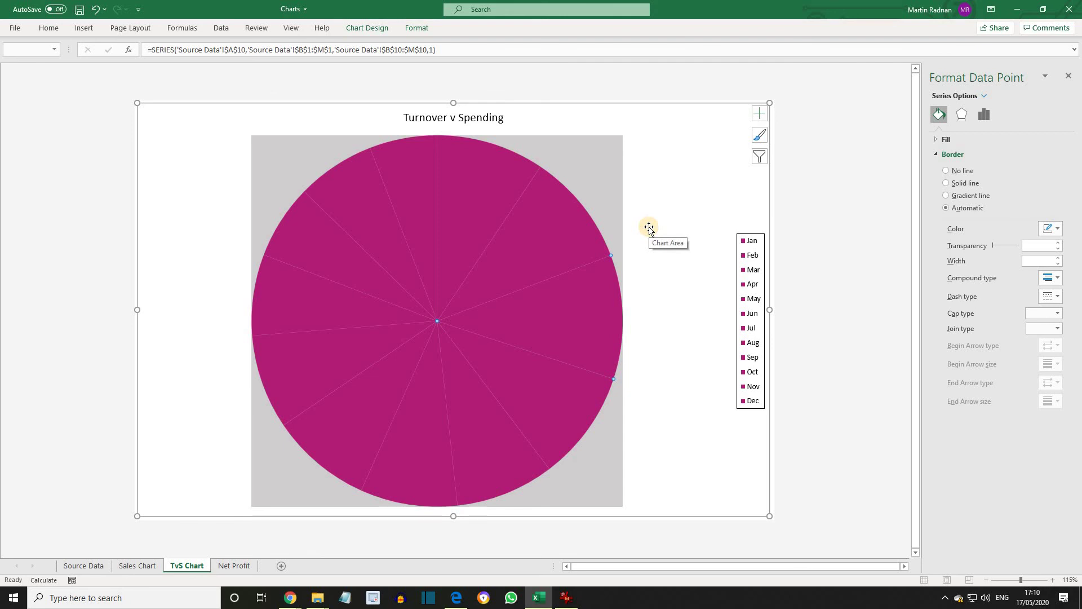
mouse_move(581, 237)
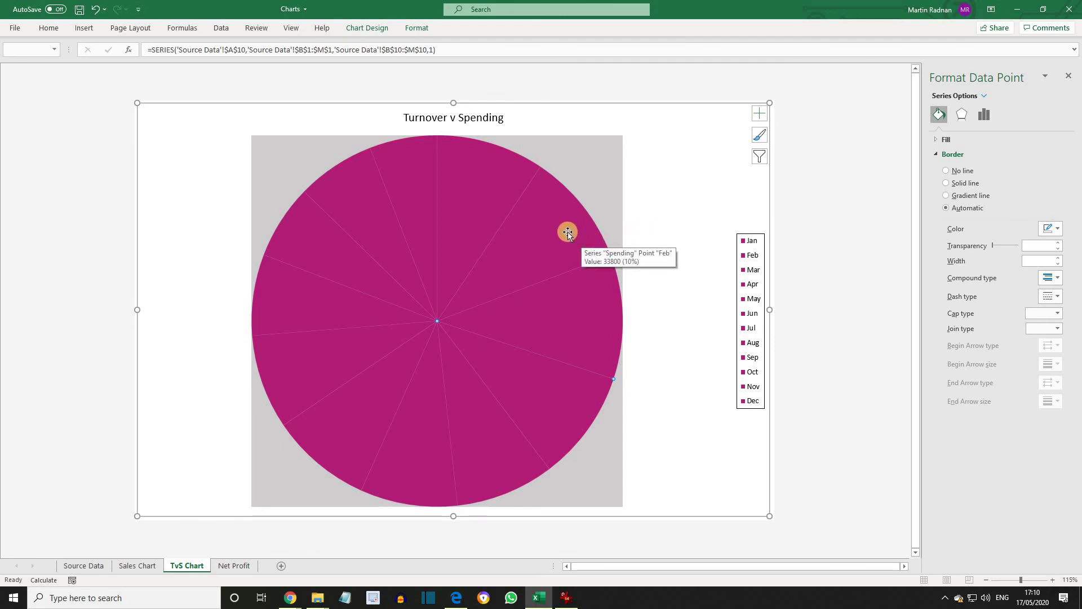
key(alt+Tab)
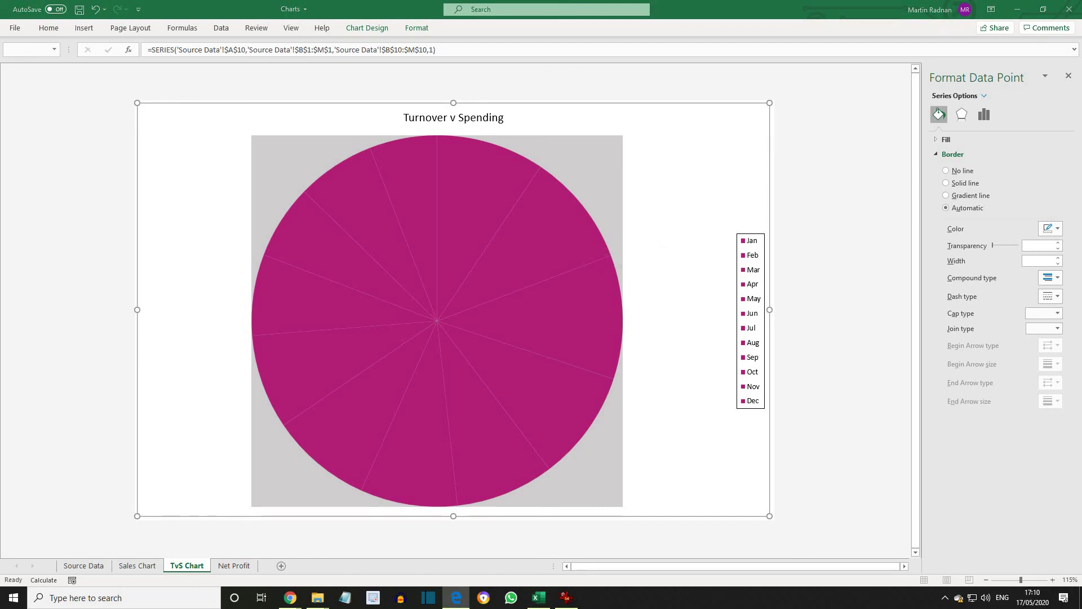